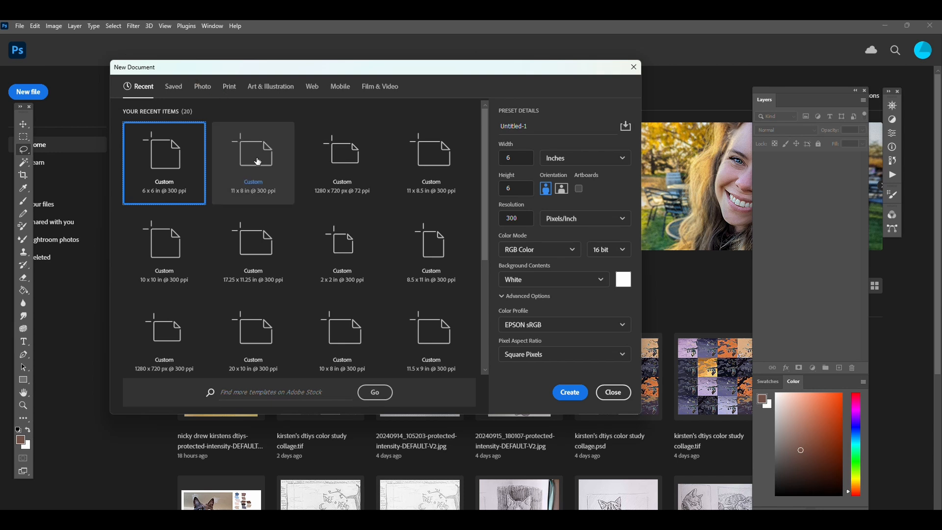
- Start from the 11 x 8 in recent preset, switch the units to pixels and set the new document's size to 1280 by 720
click(258, 163)
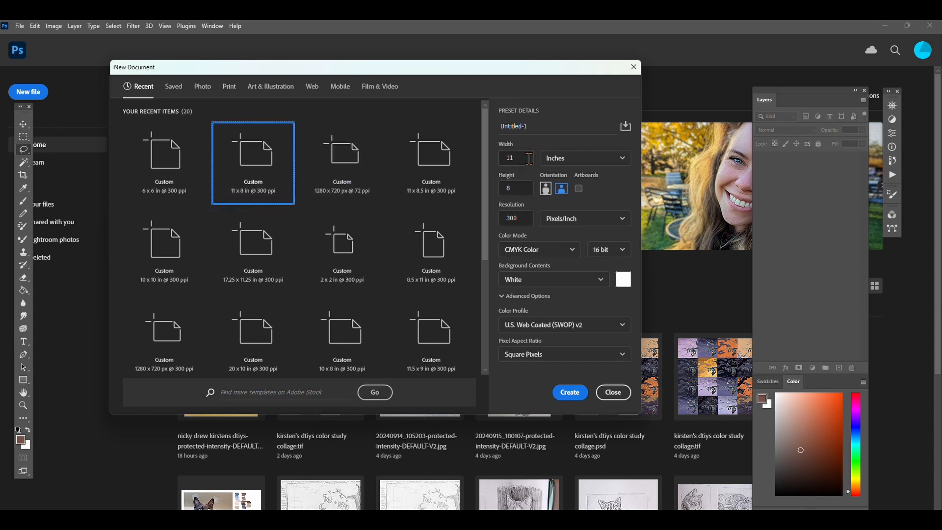
drag(517, 161, 502, 161)
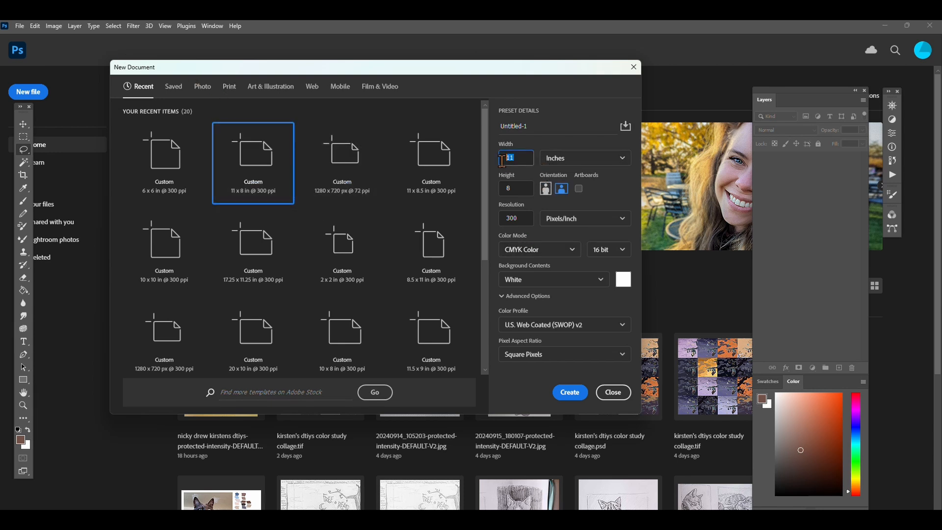
click(573, 158)
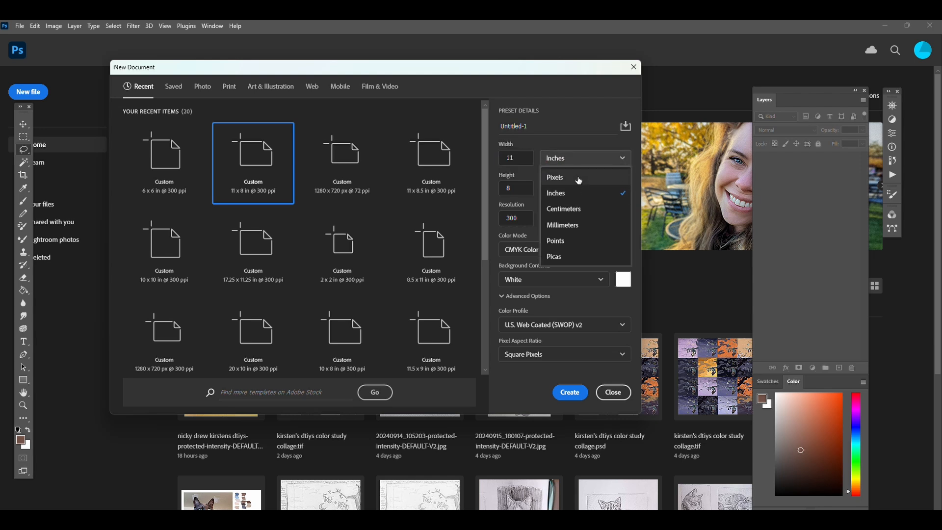
click(579, 178)
drag(523, 158, 493, 165)
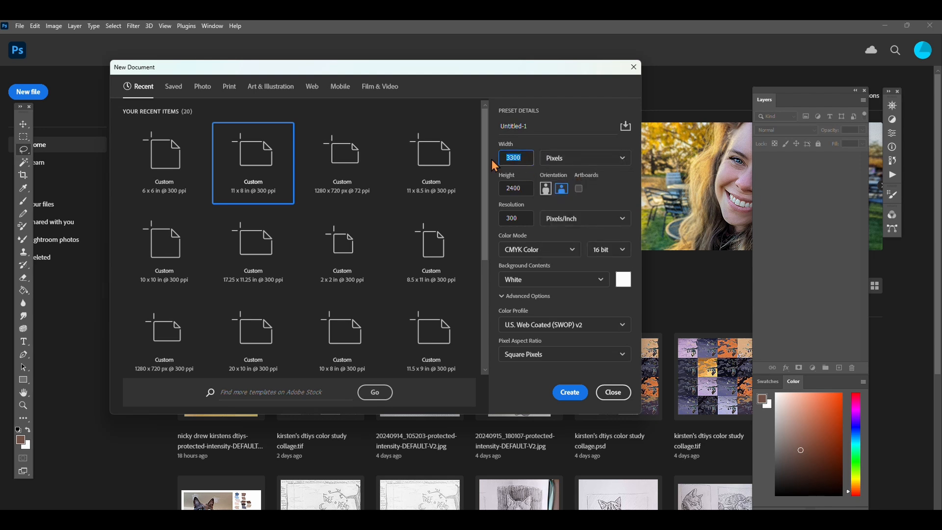
text(1280)
drag(525, 189, 500, 189)
text(7)
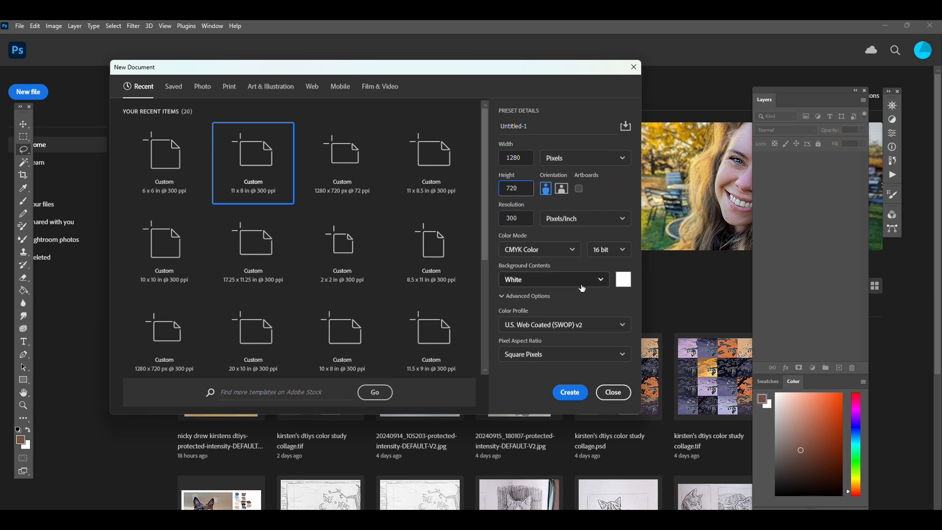
- Create the new document in RGB Color mode with a resolution of 72 pixels per inch
click(576, 251)
click(560, 299)
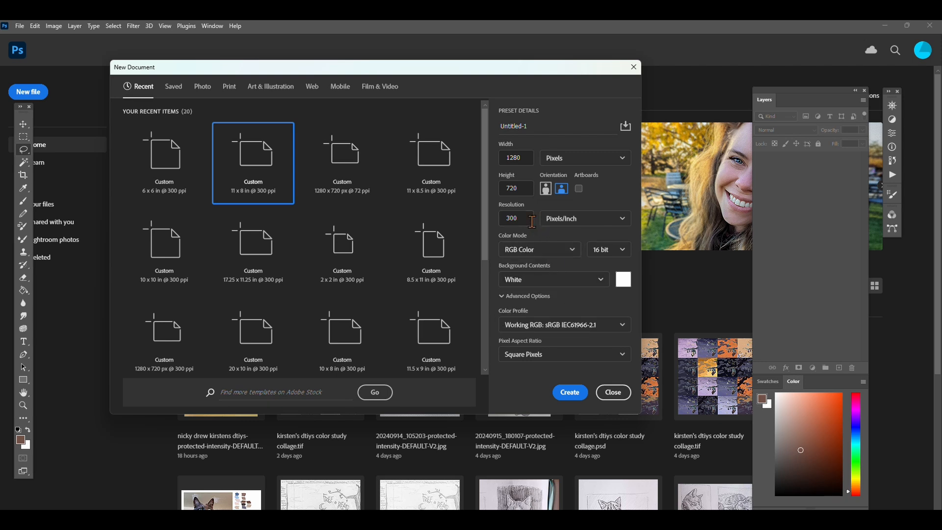
drag(523, 218, 497, 221)
text(72)
click(499, 387)
click(579, 390)
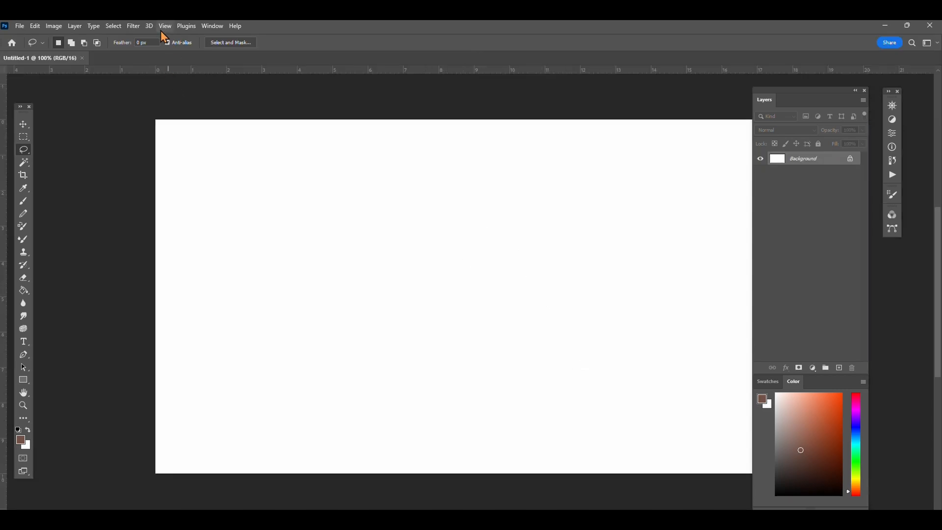
- Place the image "for thumbnail_1.9.1.jpg" from the "ink only" folder as an embedded object on the canvas
click(164, 26)
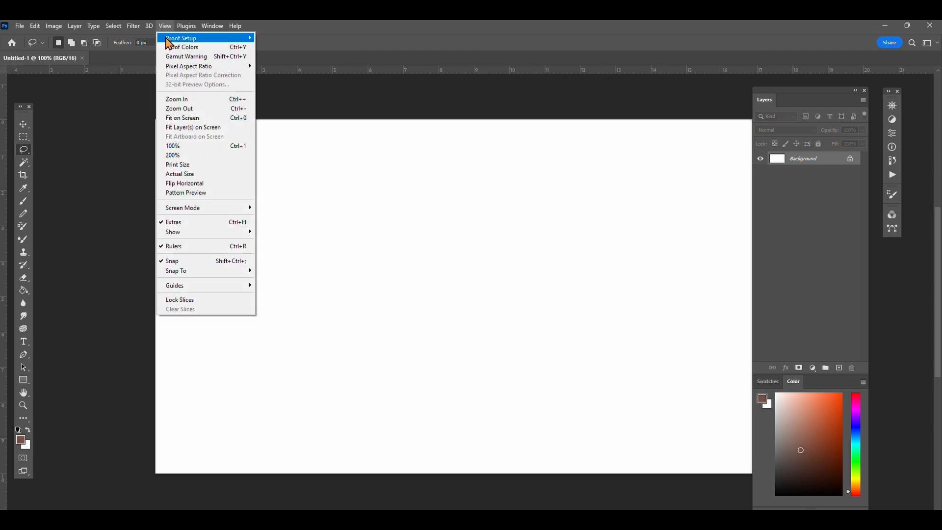
click(199, 109)
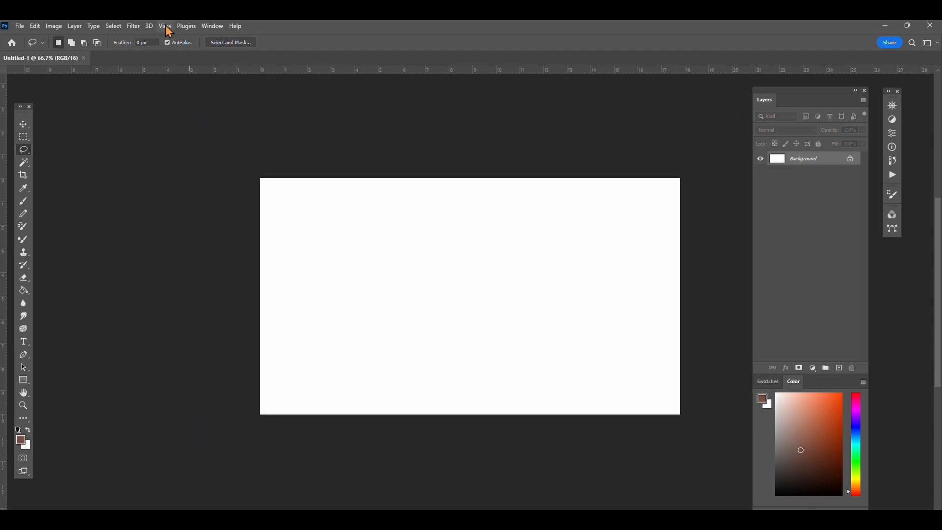
click(165, 26)
click(199, 108)
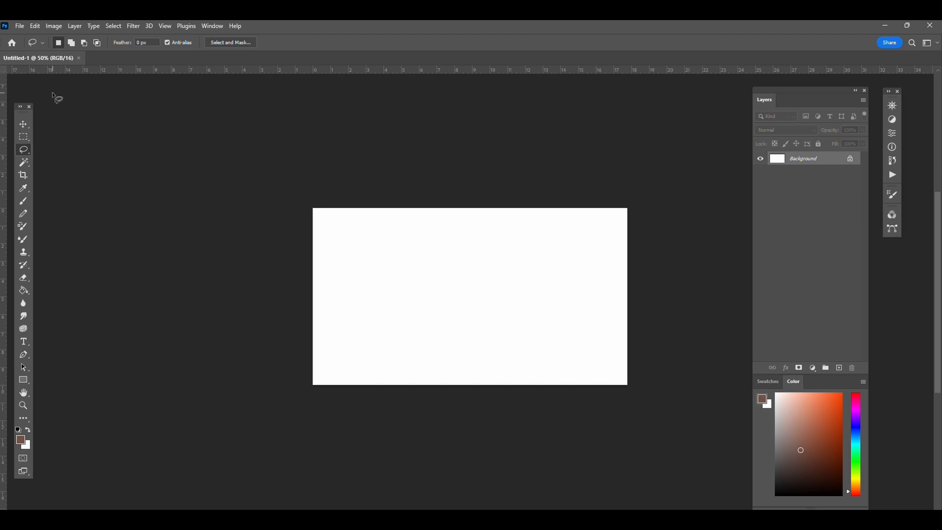
click(18, 28)
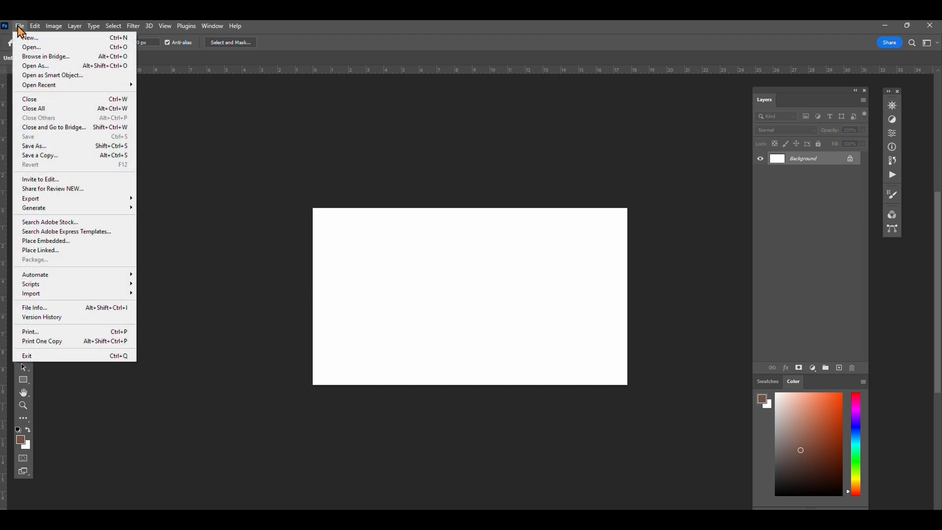
click(61, 242)
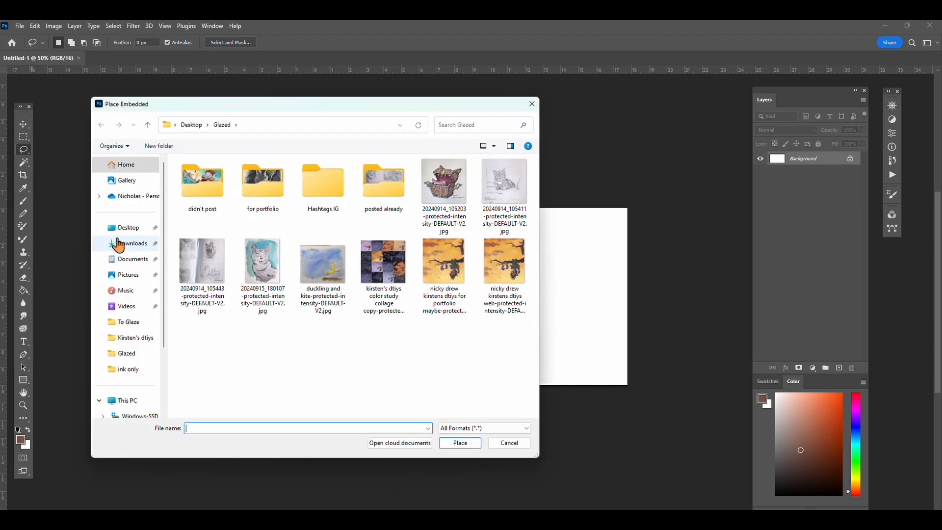
click(136, 368)
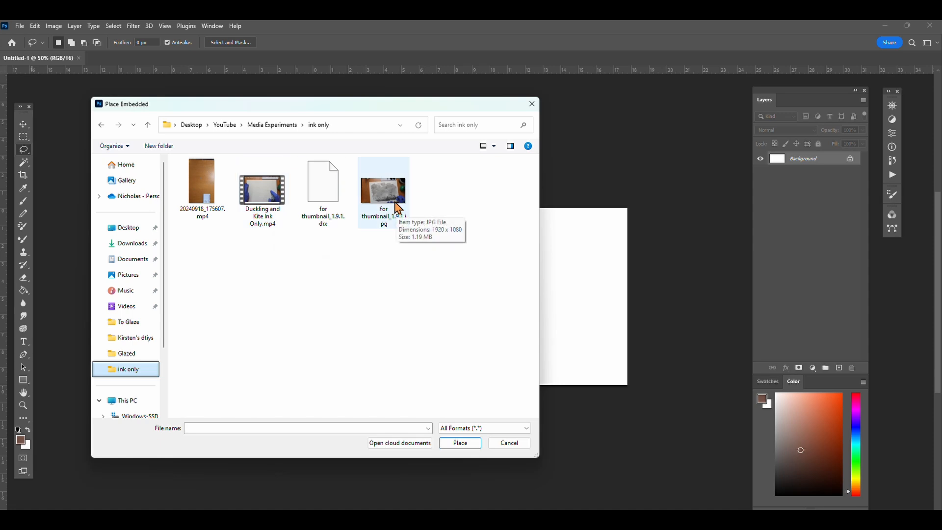
click(382, 194)
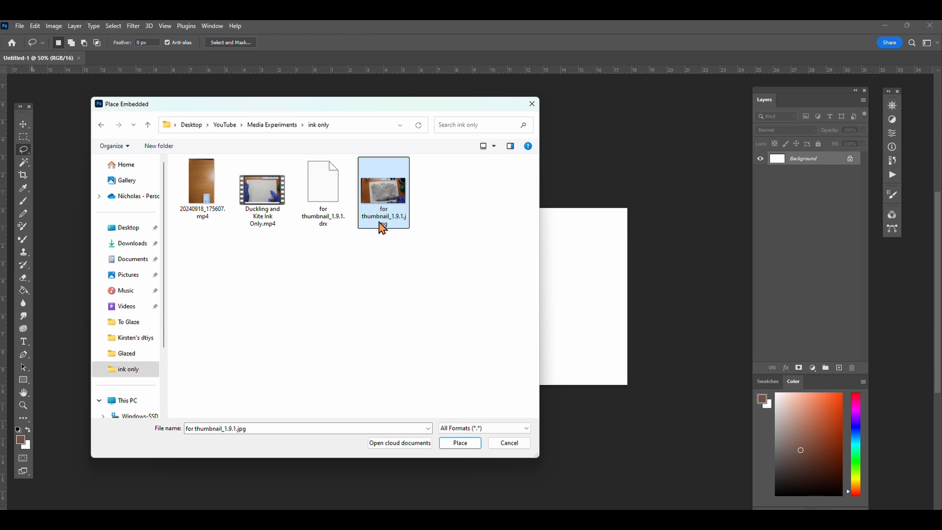
click(458, 443)
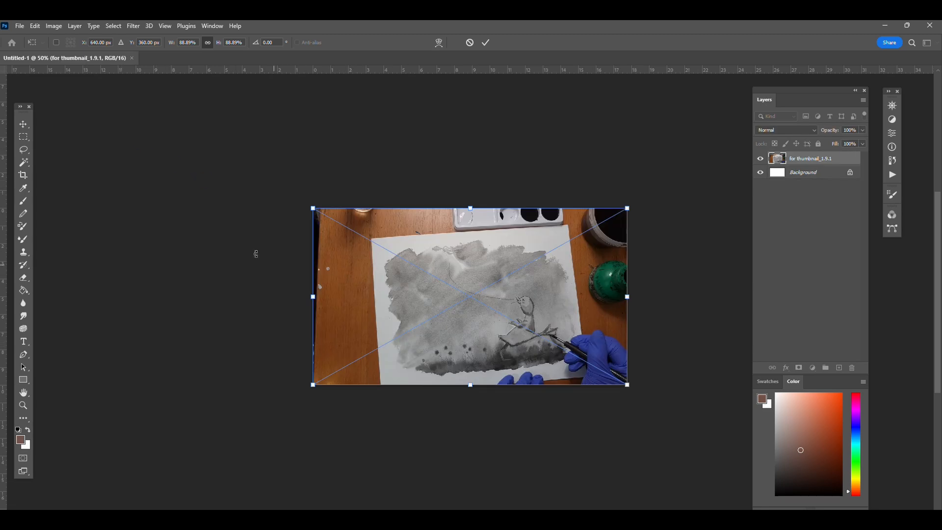
- Nudge the placed image very slightly in rotation and position on the canvas and commit the placement
drag(240, 213, 237, 214)
mouse_move(400, 267)
mouse_down()
mouse_move(399, 280)
mouse_move(400, 267)
mouse_move(449, 276)
mouse_move(423, 294)
mouse_move(410, 269)
mouse_move(434, 268)
mouse_move(358, 263)
mouse_move(357, 319)
mouse_move(408, 325)
mouse_move(387, 301)
mouse_move(401, 302)
mouse_move(398, 266)
mouse_up()
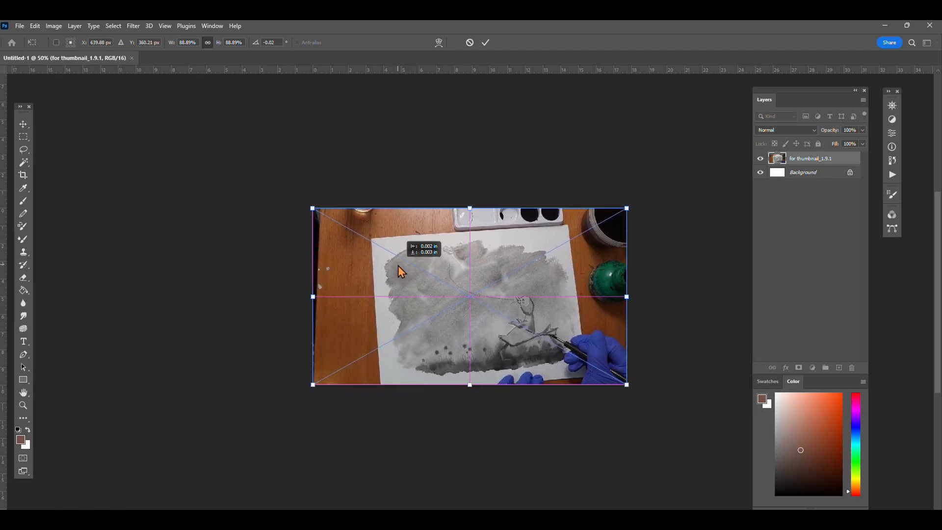
drag(398, 266, 398, 266)
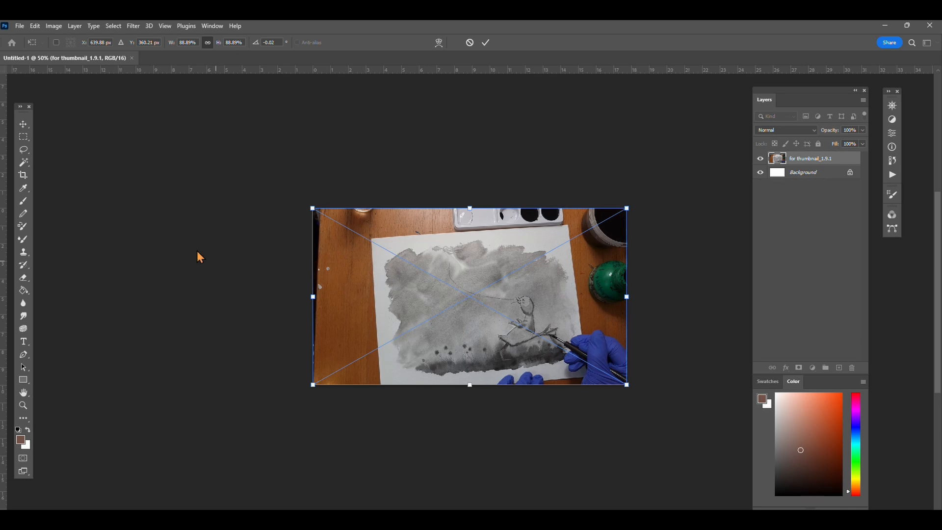
key(l)
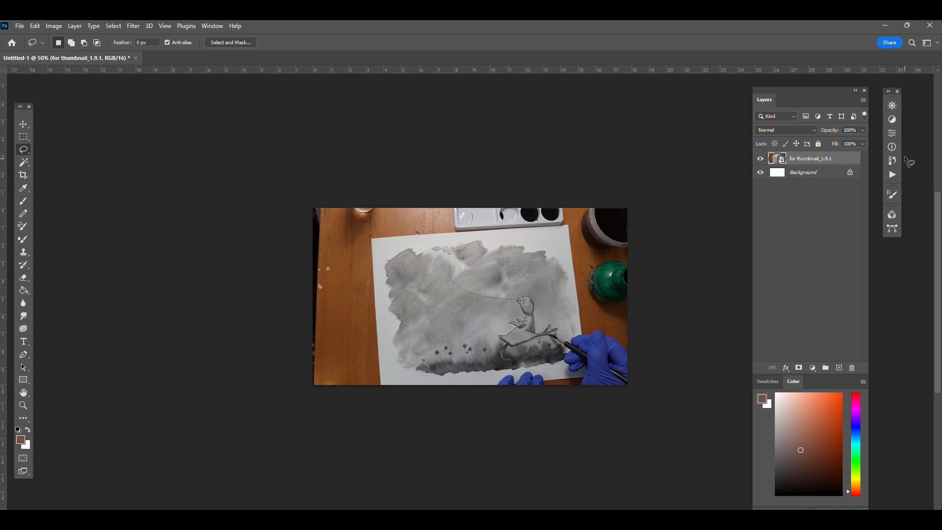
- Add a Brightness/Contrast adjustment layer above the photo with brightness 17
click(892, 121)
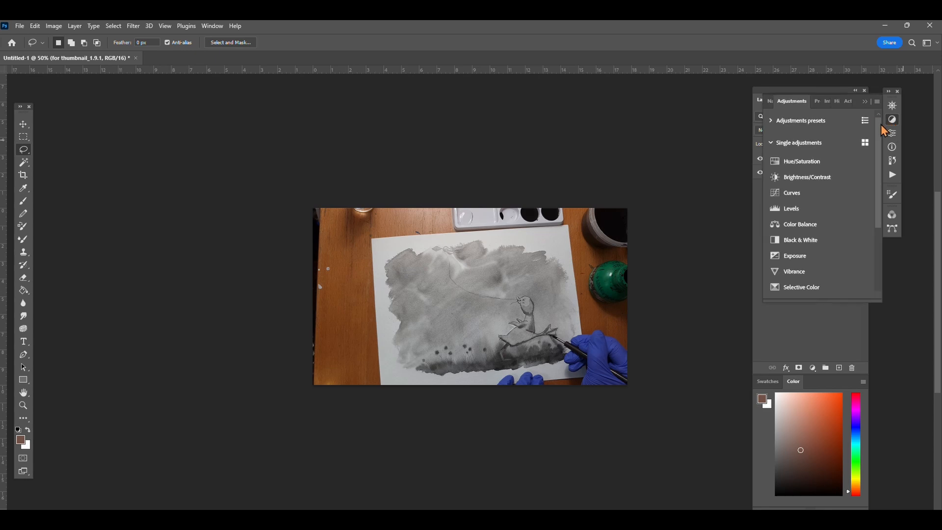
click(818, 179)
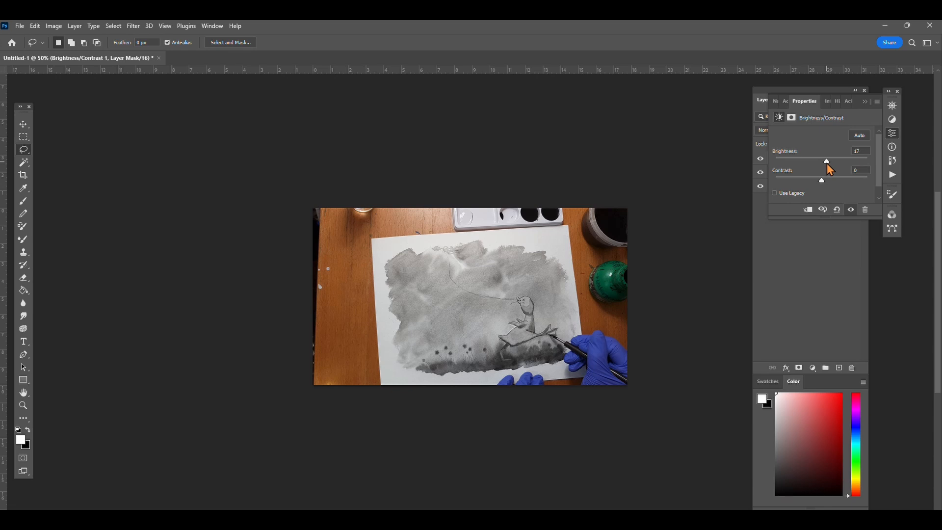
click(864, 101)
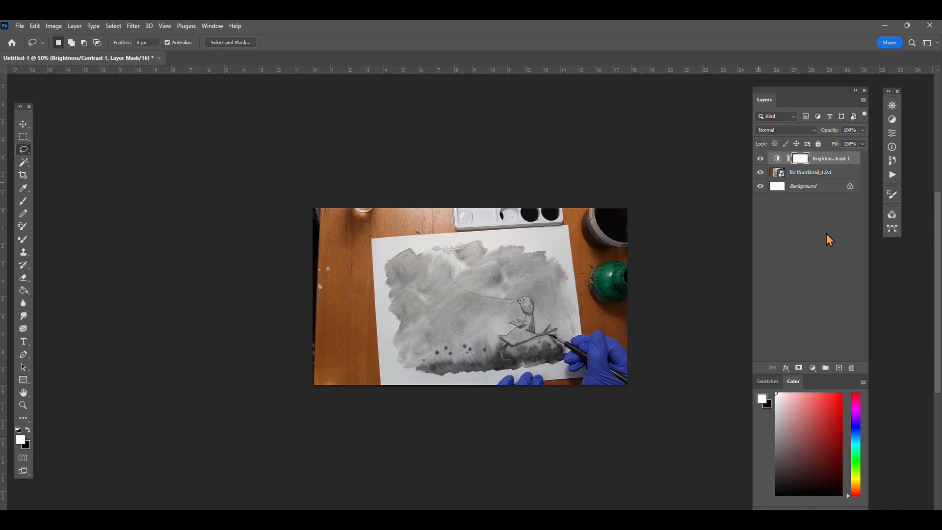
- Start a horizontal text layer over the upper part of the painting and set its font to Griffy
click(31, 340)
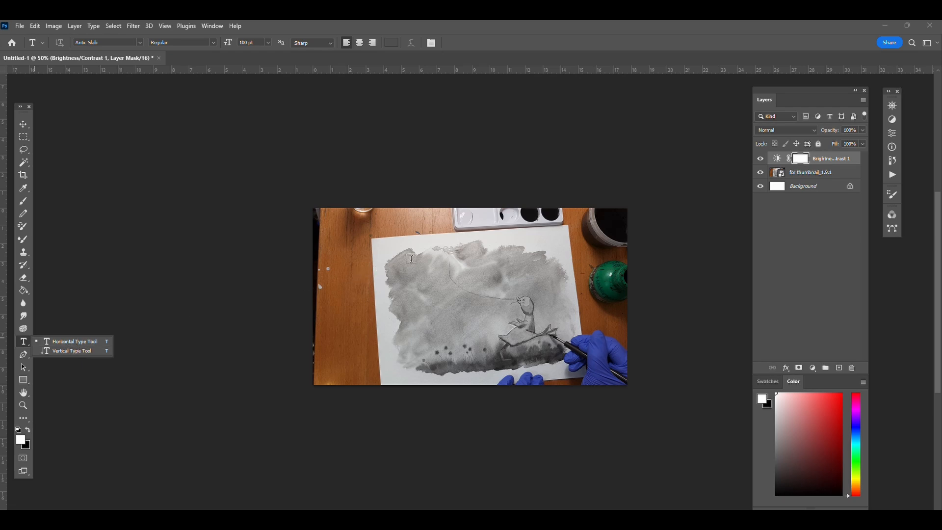
click(373, 268)
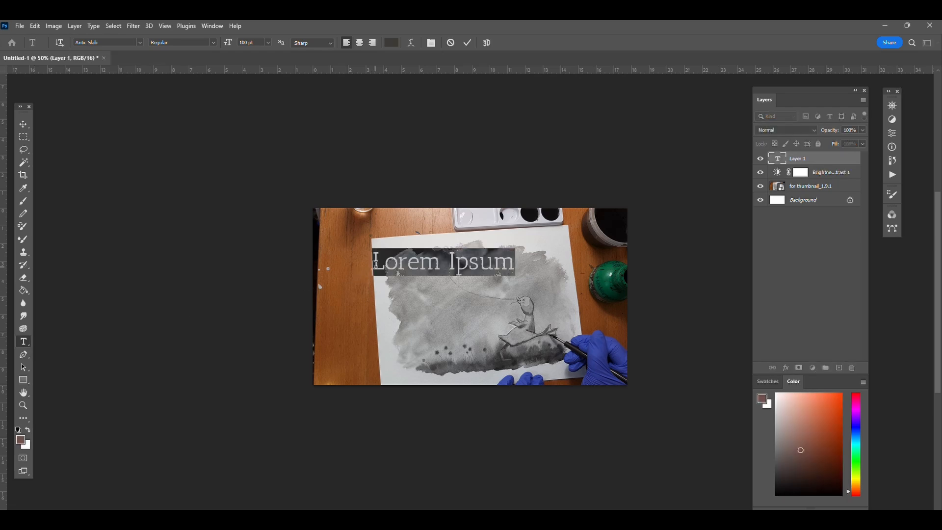
click(139, 42)
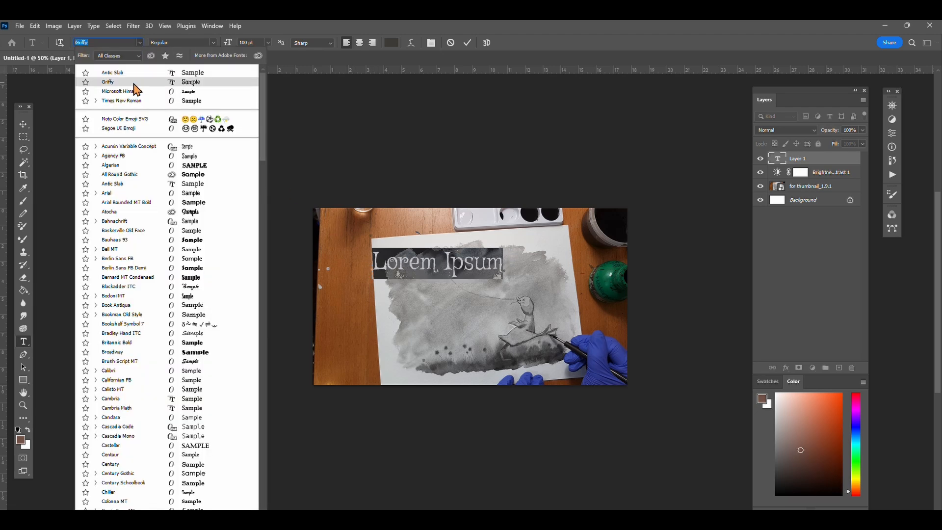
click(134, 84)
drag(376, 267, 503, 271)
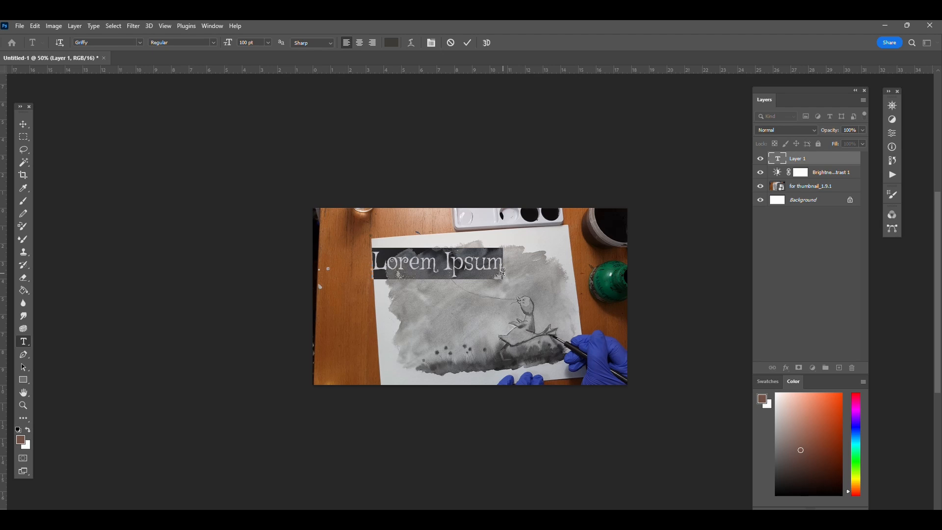
- Replace the placeholder text with "Duckling & Kite"
text(Duckli)
key(BackSpace)
text(ling a)
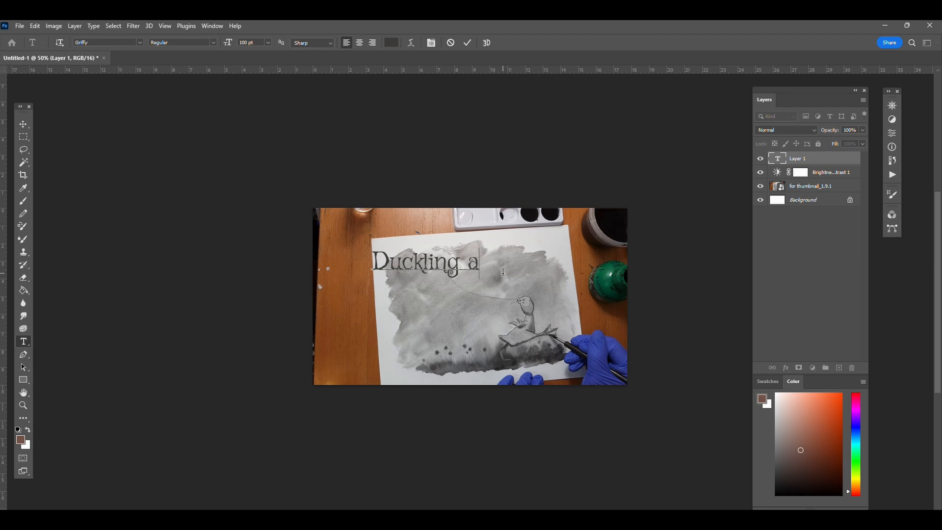
key(BackSpace)
text(& Kite )
text(Media)
text( Experiment)
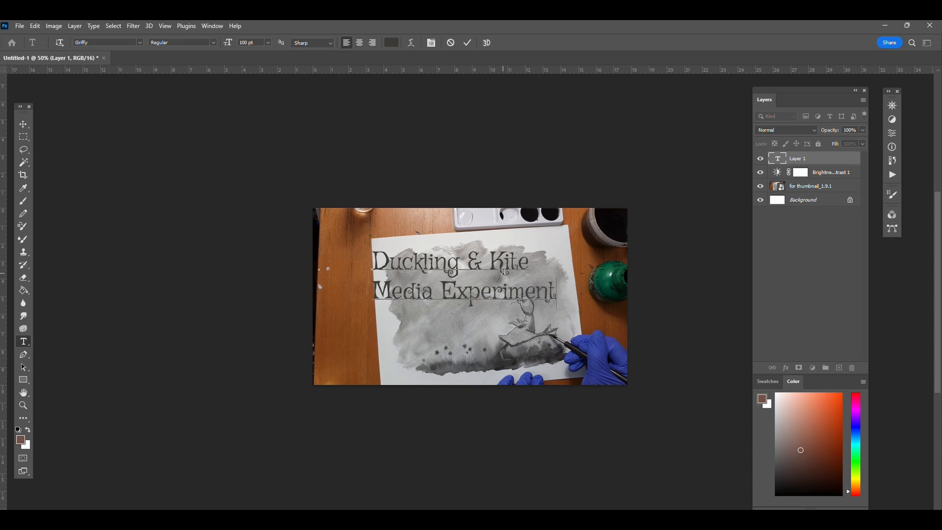
text( #3)
drag(371, 283, 623, 284)
key(BackSpace)
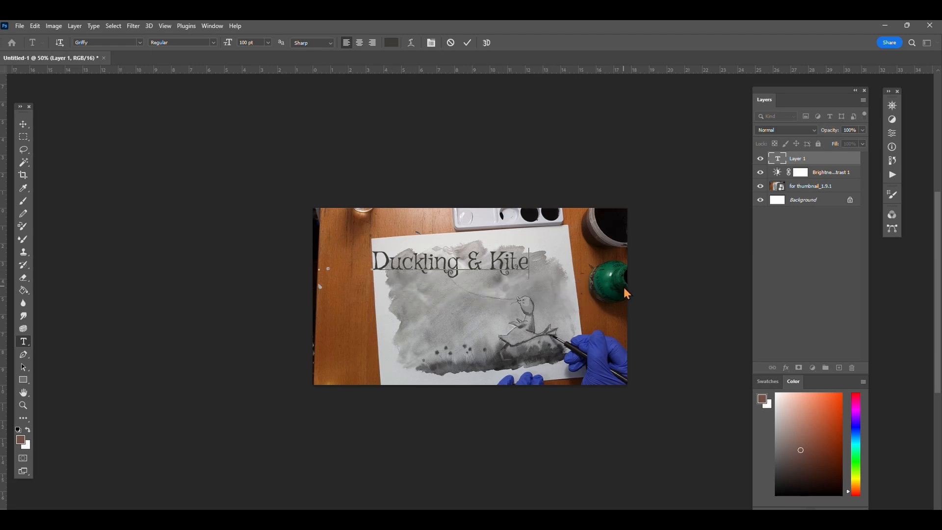
- Commit the "Duckling & Kite" text and start a separate text layer just below it
click(383, 333)
click(381, 300)
drag(382, 296, 513, 299)
right_click(510, 308)
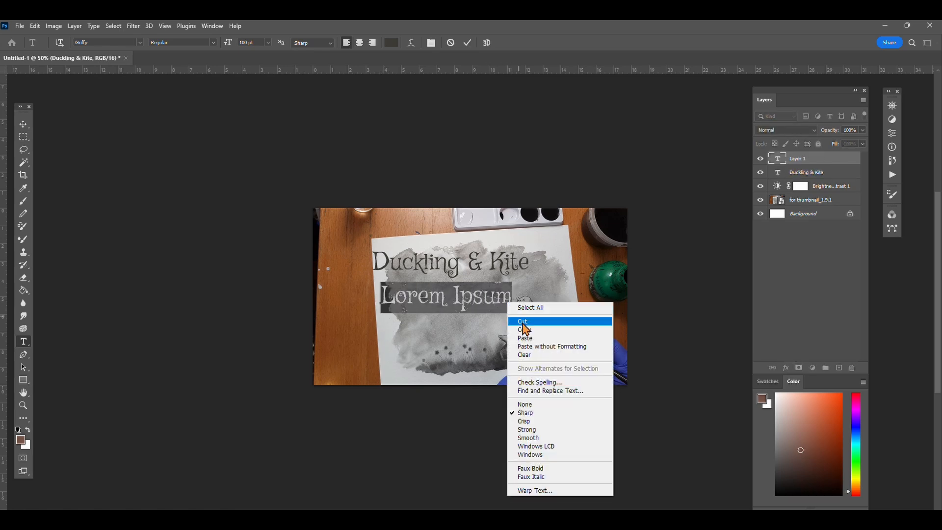
click(525, 338)
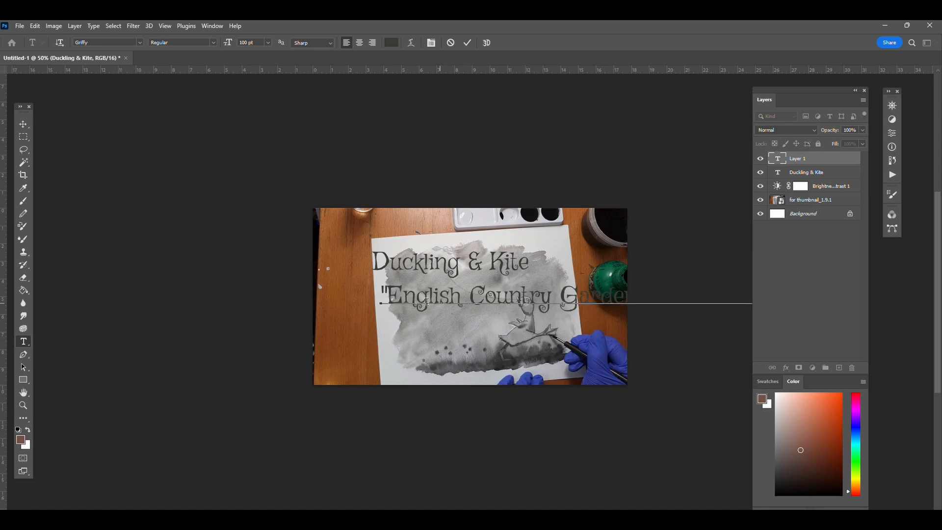
drag(378, 294, 868, 296)
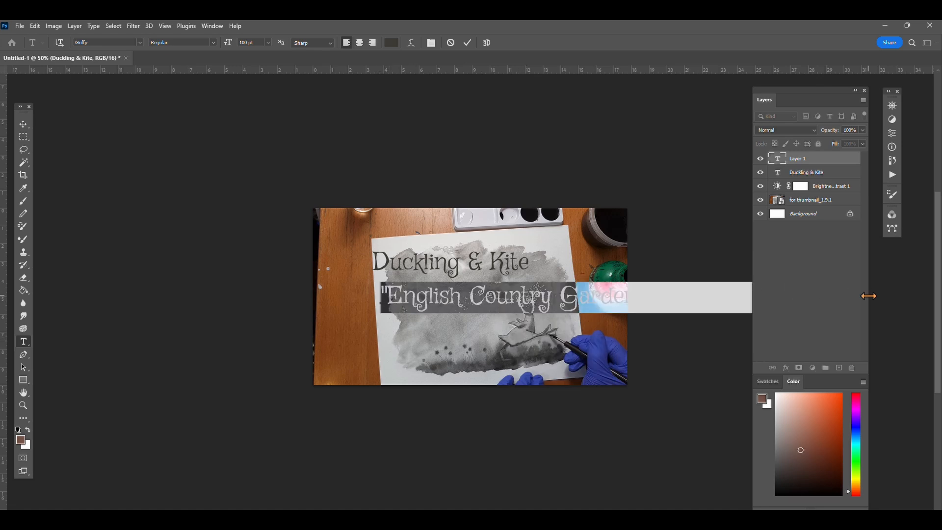
key(BackSpace)
- Enter "Media Experiment #4:" in the second text layer and commit it
text(Med)
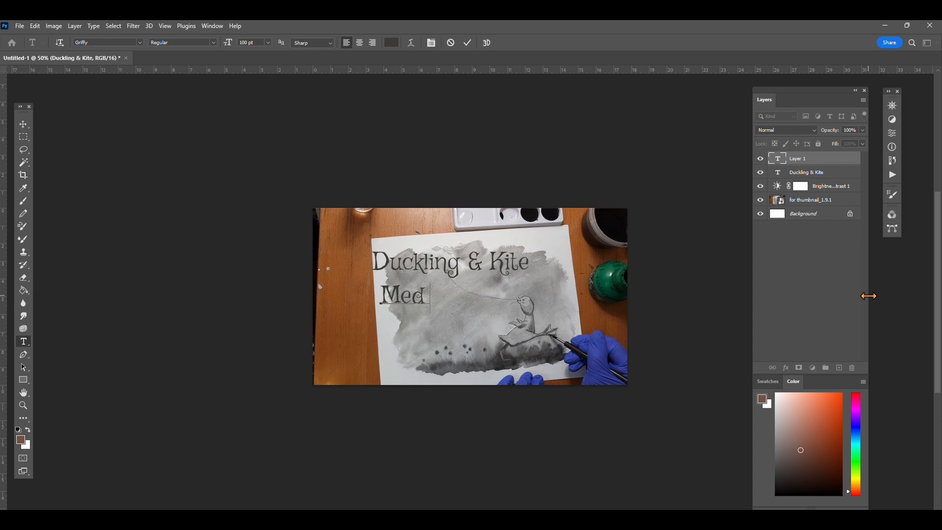
text(ia Exper)
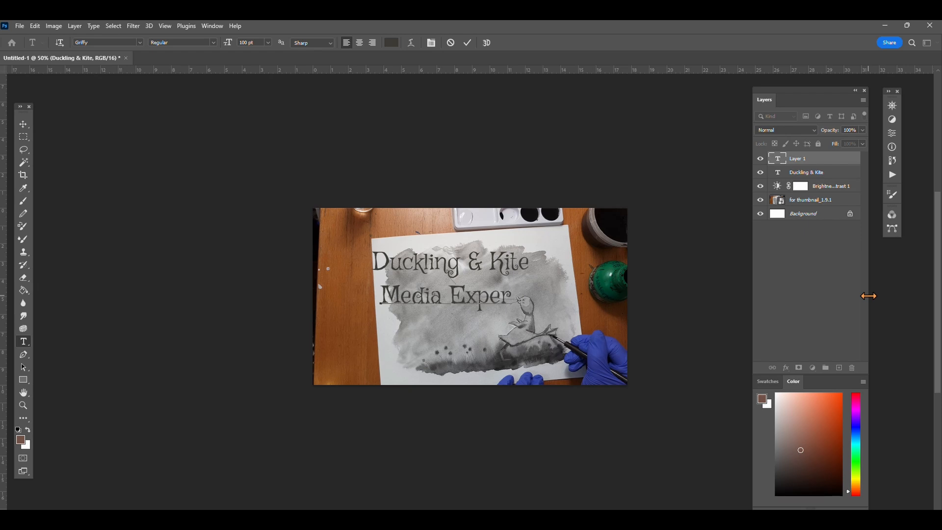
text(iment #)
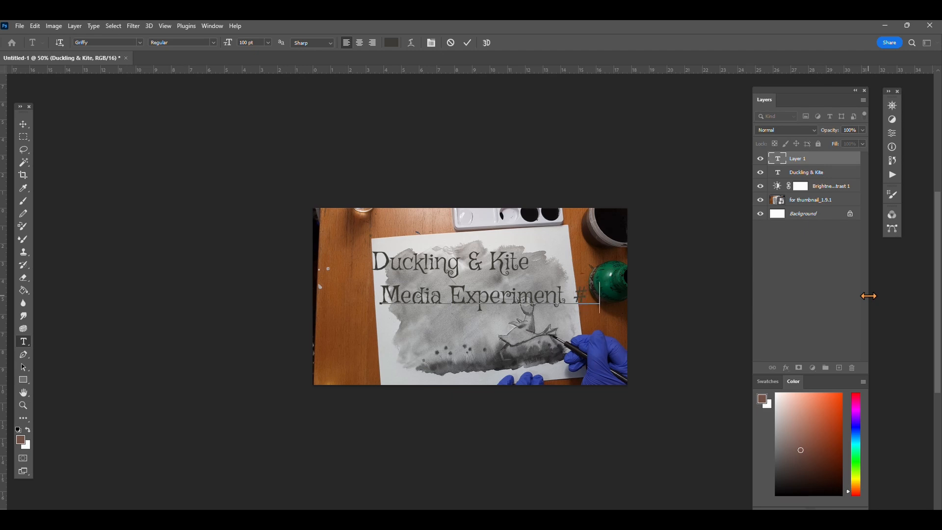
key(BackSpace)
text(4:)
click(273, 374)
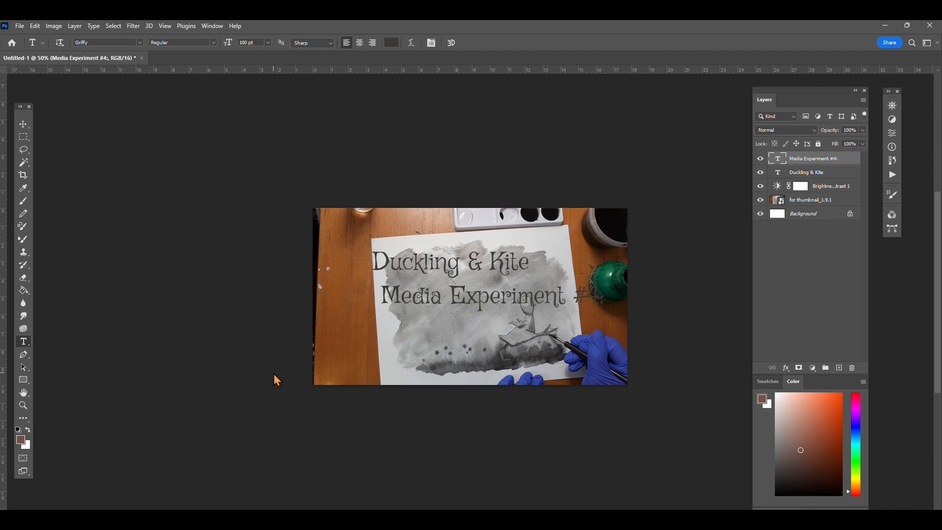
- Add a third text layer reading "Sumi Ink" over the lower part of the painting, in the Antic Slab font
click(370, 353)
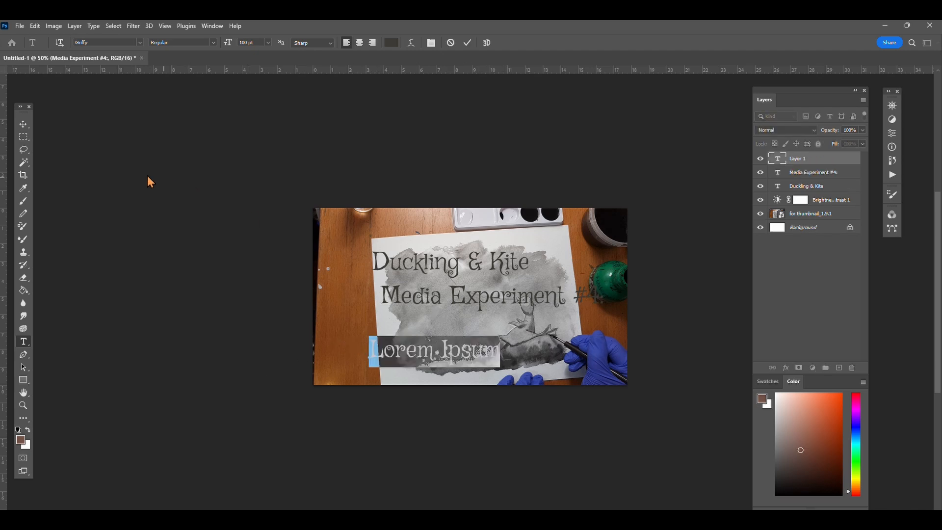
click(140, 42)
click(141, 84)
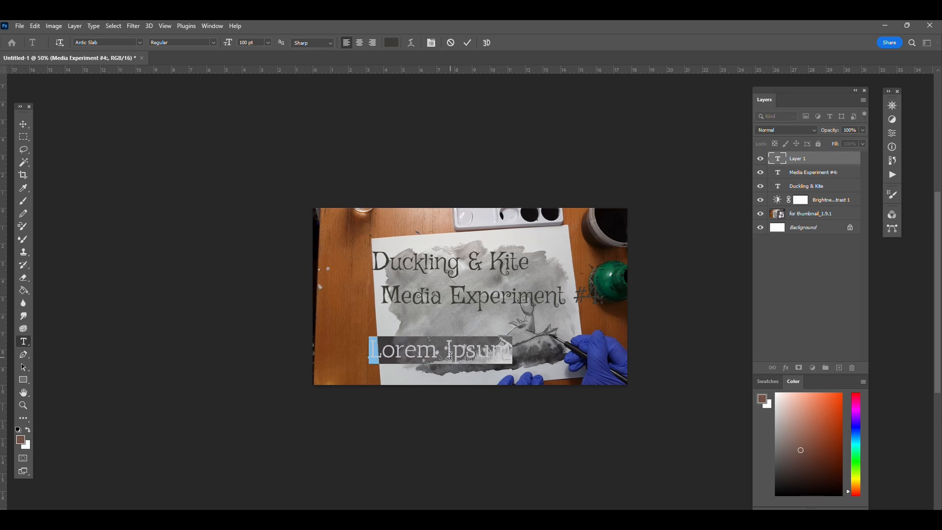
text(S)
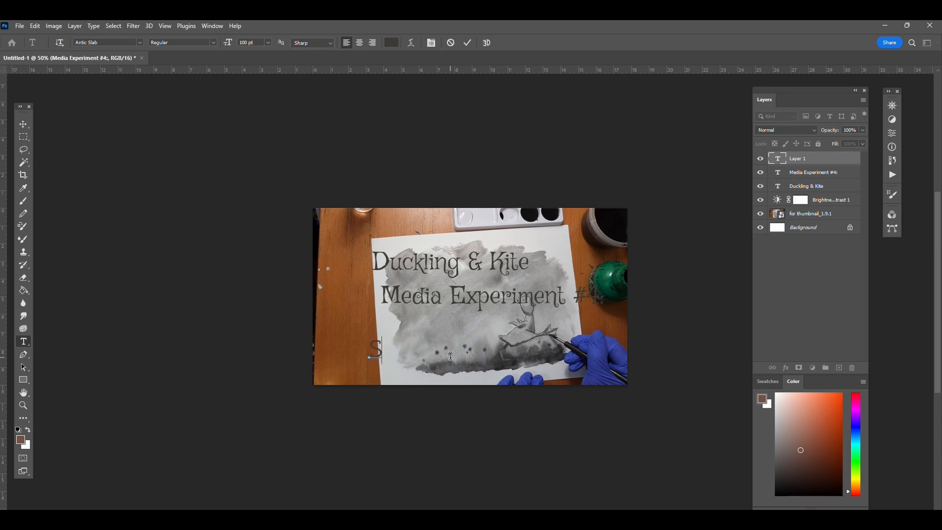
text(umi Ink:)
- Set the font size of the "Sumi Ink" text to 60 pt
drag(368, 348, 497, 349)
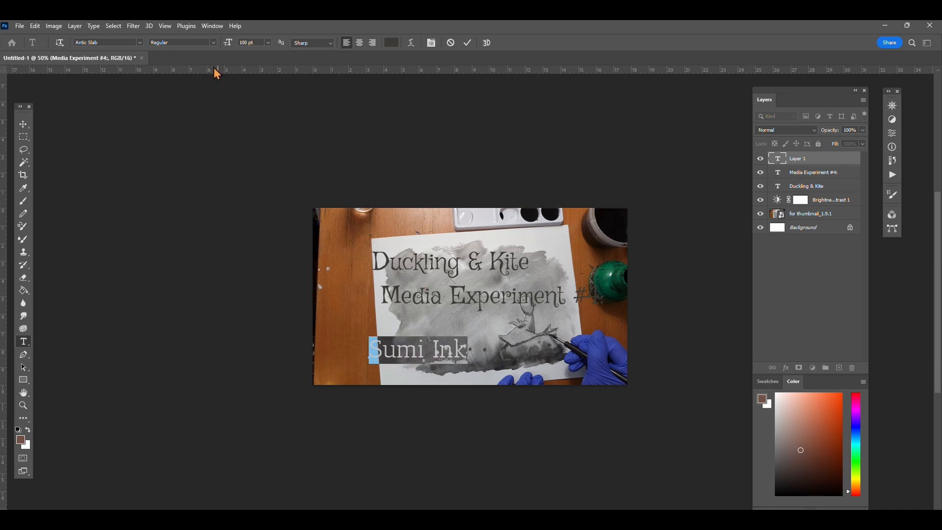
click(268, 42)
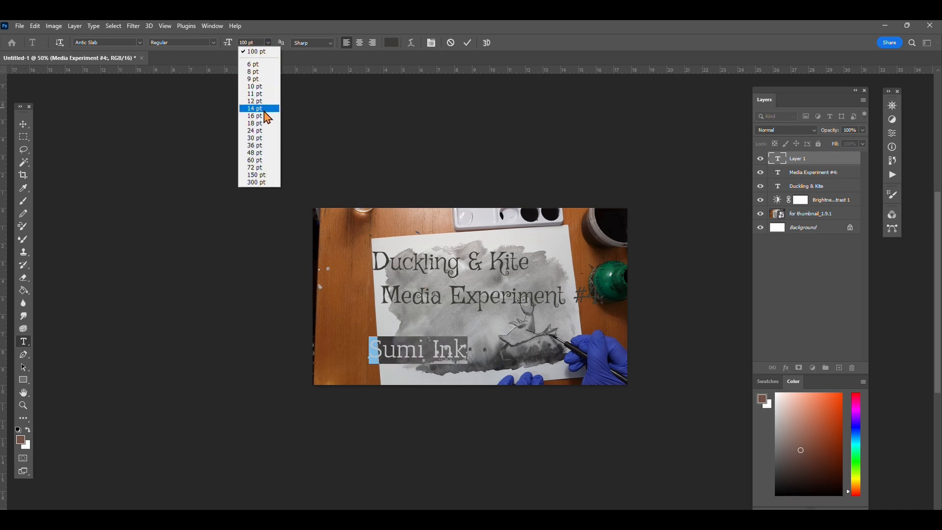
click(264, 153)
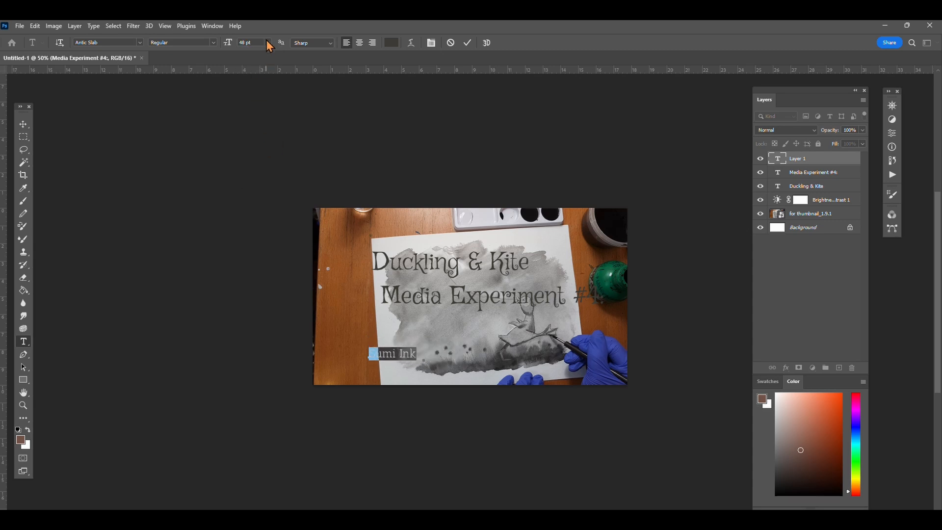
click(267, 42)
click(263, 161)
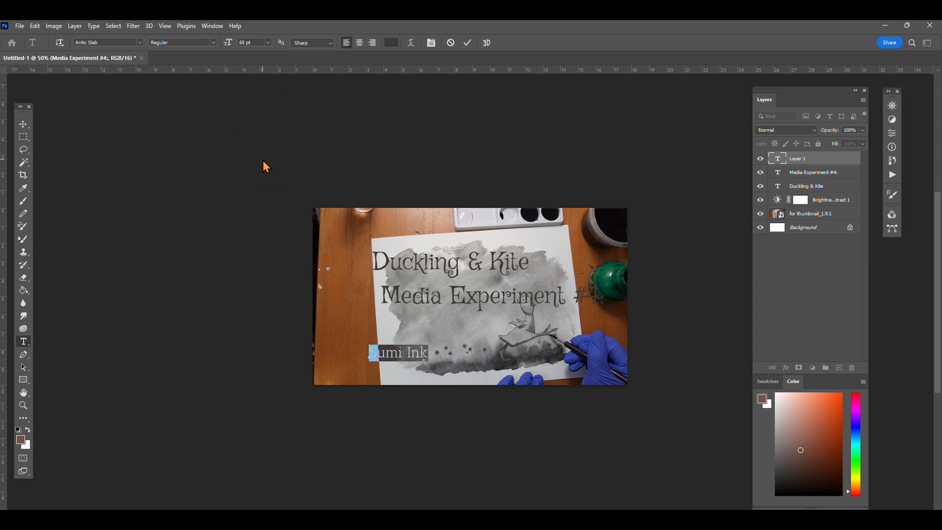
- Move the "Sumi Ink" text up below "Media Experiment #4:" and commit it
click(386, 353)
drag(382, 353, 407, 354)
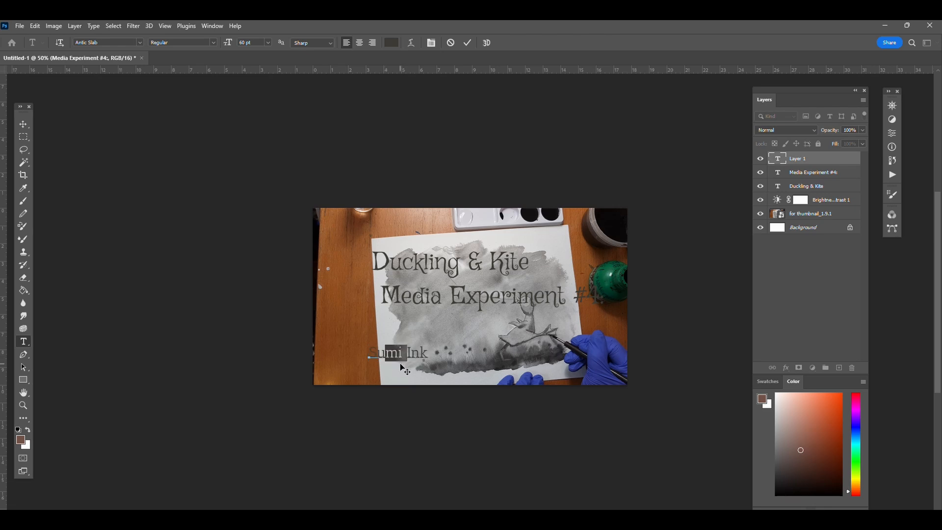
mouse_move(402, 369)
mouse_down()
mouse_move(431, 367)
mouse_move(444, 353)
mouse_up()
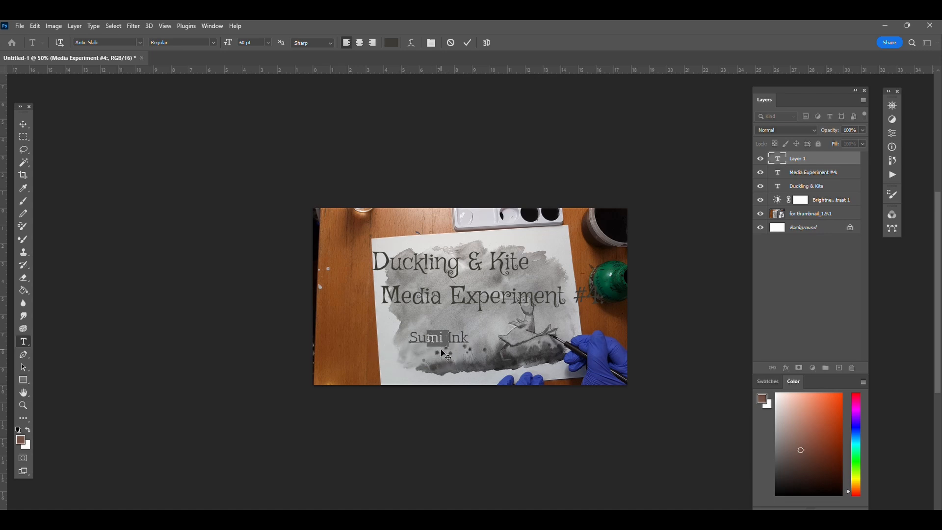
click(213, 319)
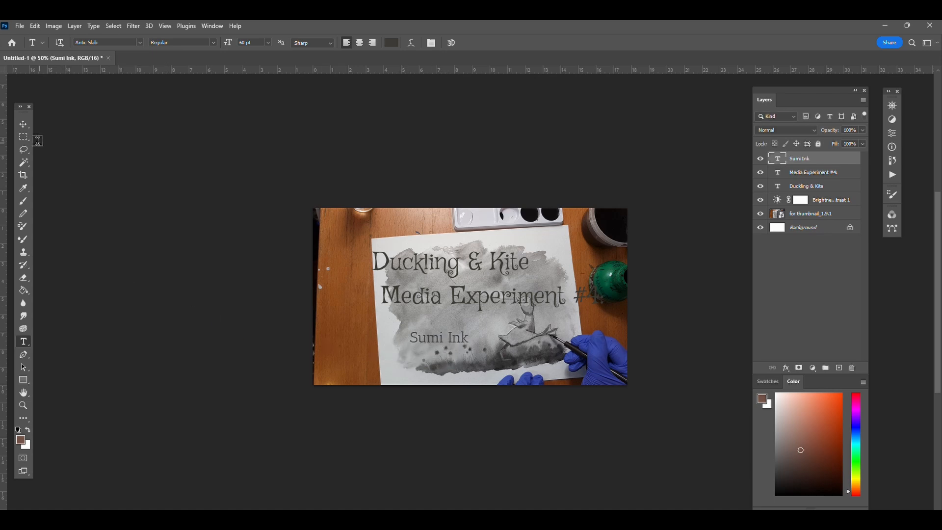
- Centre "Media Experiment #4:" under "Duckling & Kite" with the Move tool and place "Sumi Ink" just beneath it
click(23, 124)
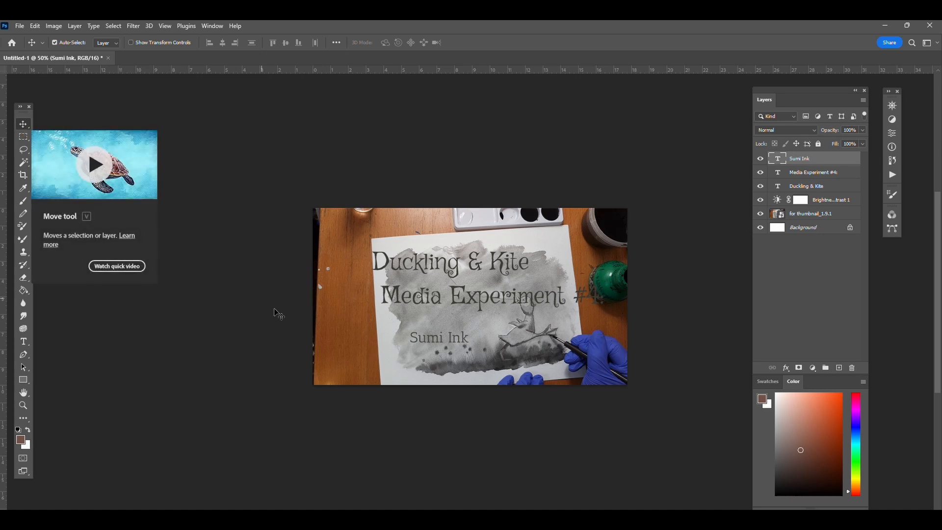
drag(439, 342, 440, 347)
mouse_move(423, 289)
mouse_down()
mouse_move(385, 288)
mouse_move(417, 304)
mouse_up()
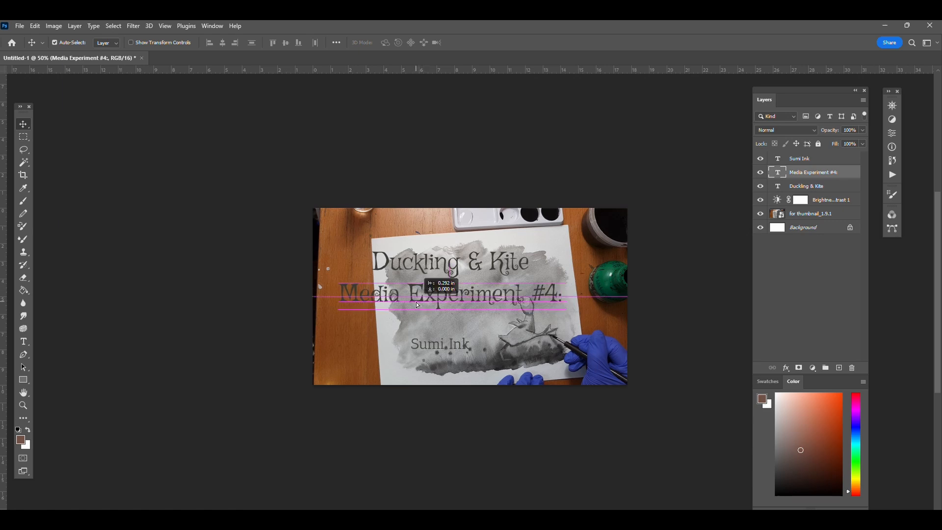
drag(416, 301, 444, 302)
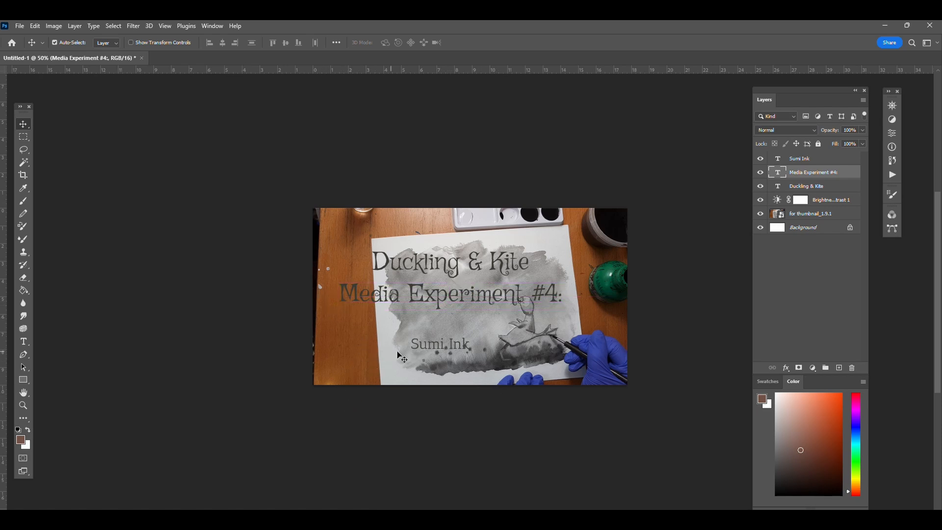
drag(428, 349, 426, 337)
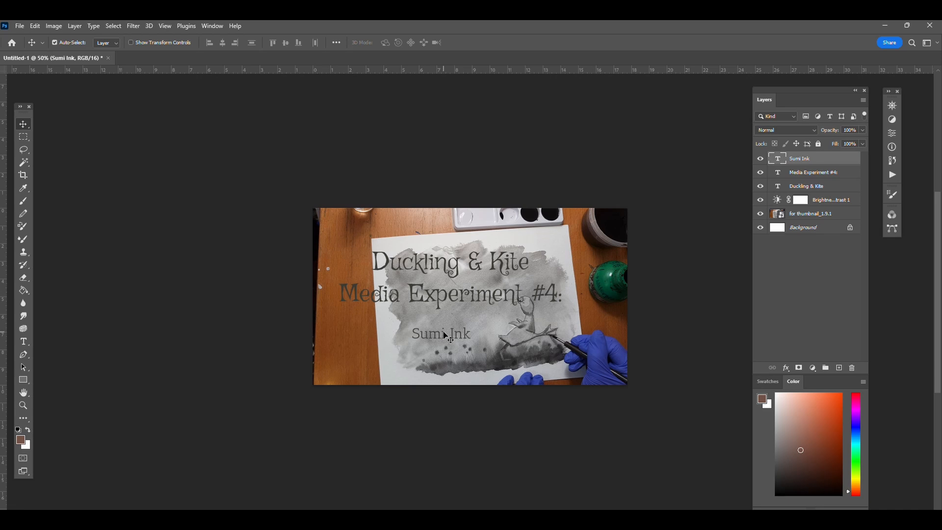
drag(445, 335, 444, 329)
- Try recolouring the "Duckling & Kite" text white, and undo the colour change
click(24, 343)
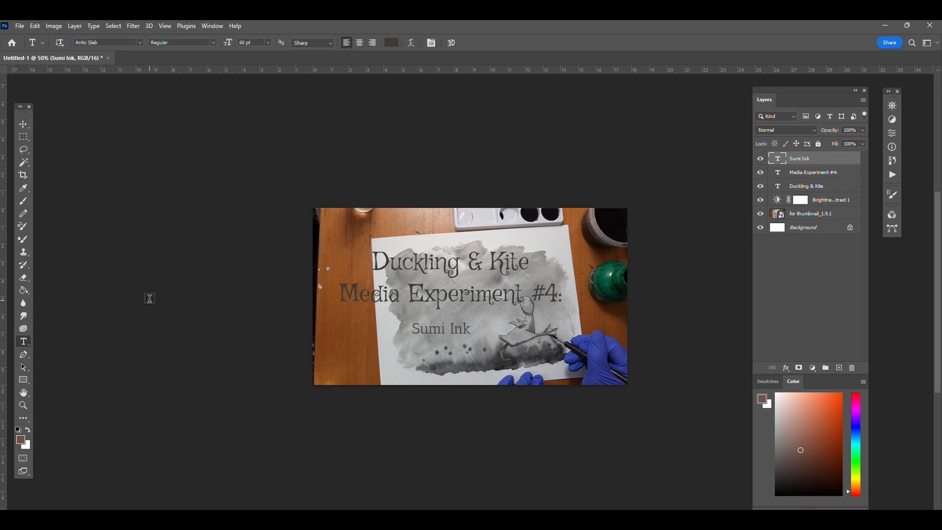
click(375, 269)
drag(375, 268, 562, 271)
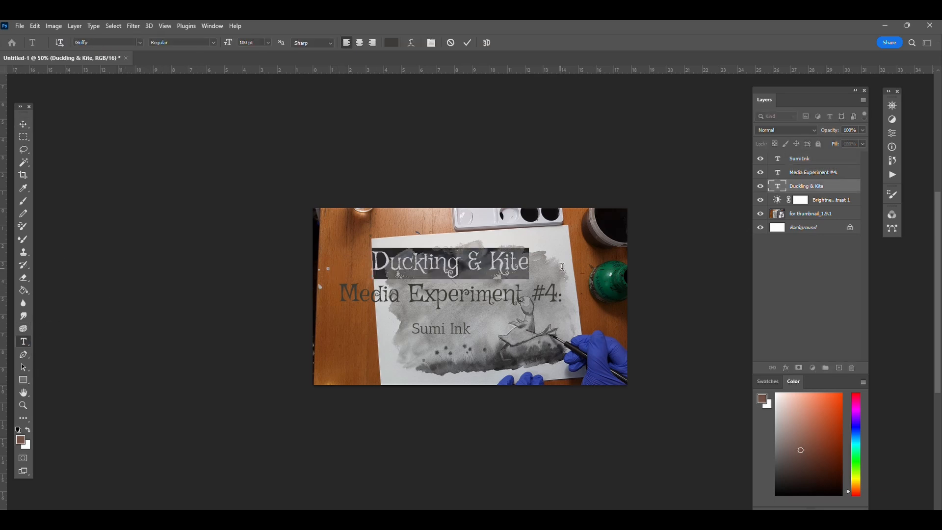
click(776, 394)
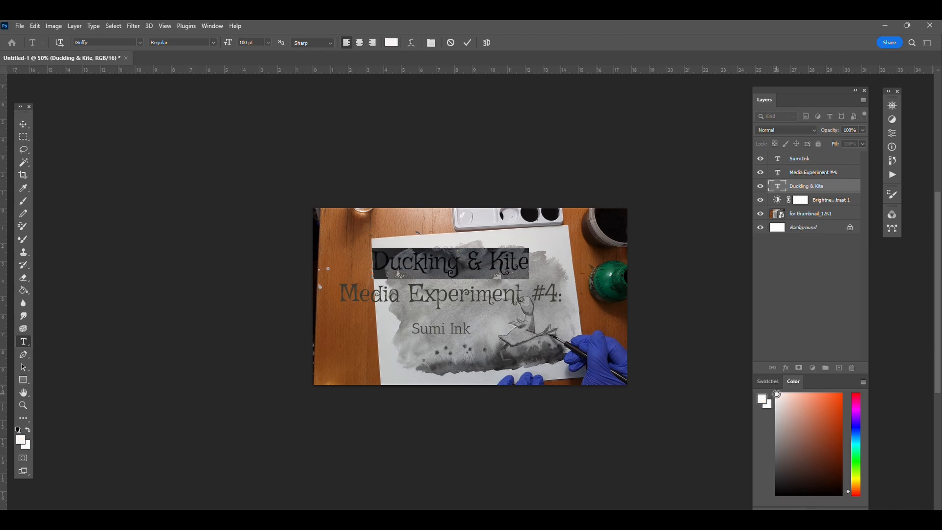
click(671, 176)
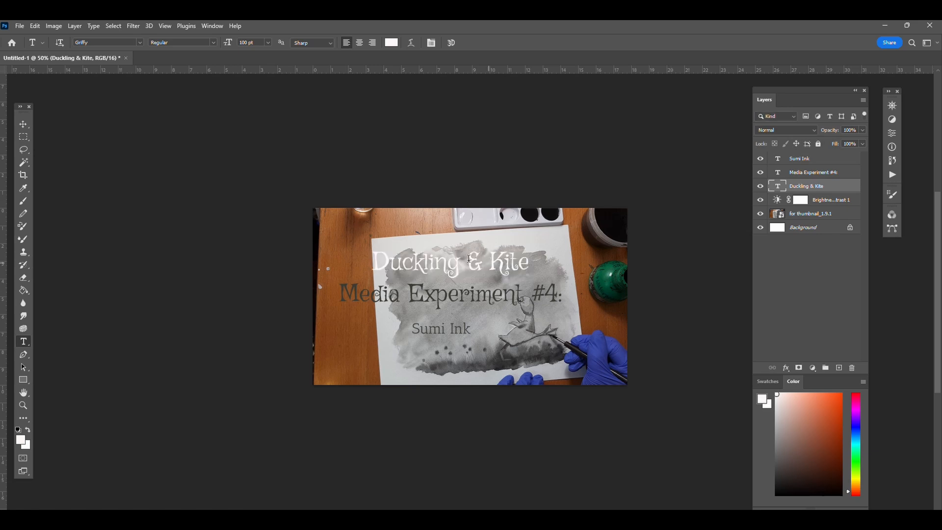
click(35, 27)
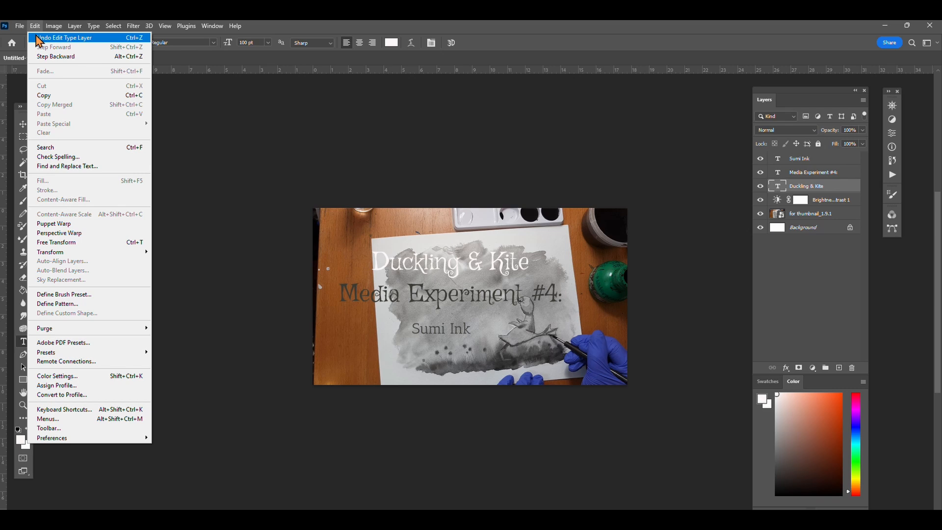
click(64, 37)
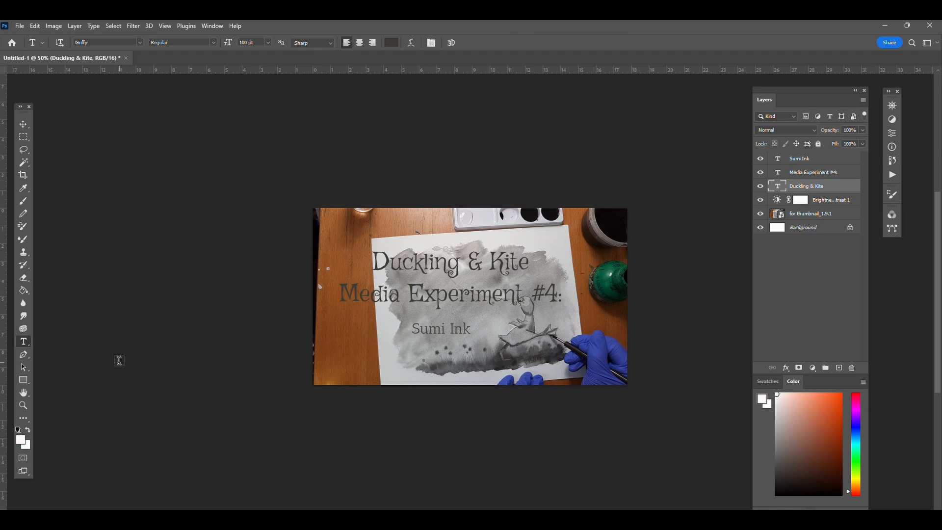
- Draw a white rectangle about 679 by 134 px covering the "Duckling & Kite" text
click(23, 381)
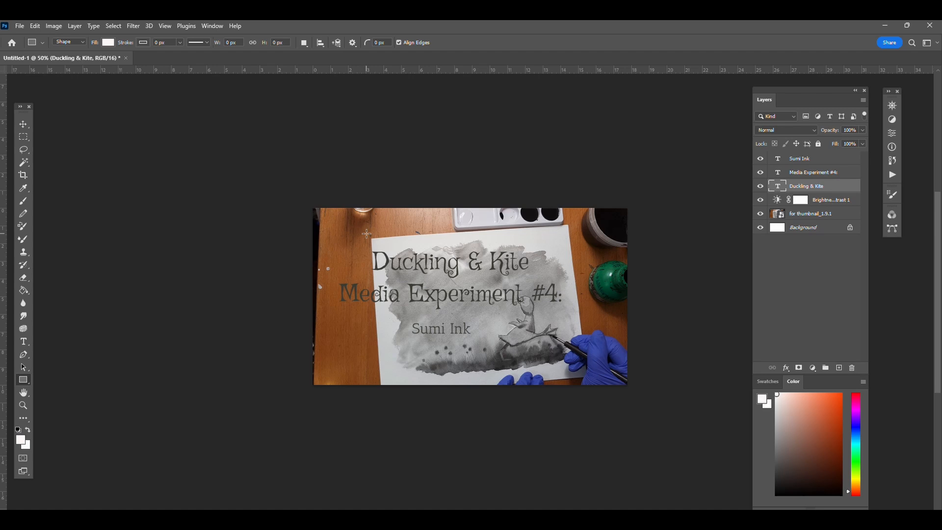
drag(366, 234, 444, 240)
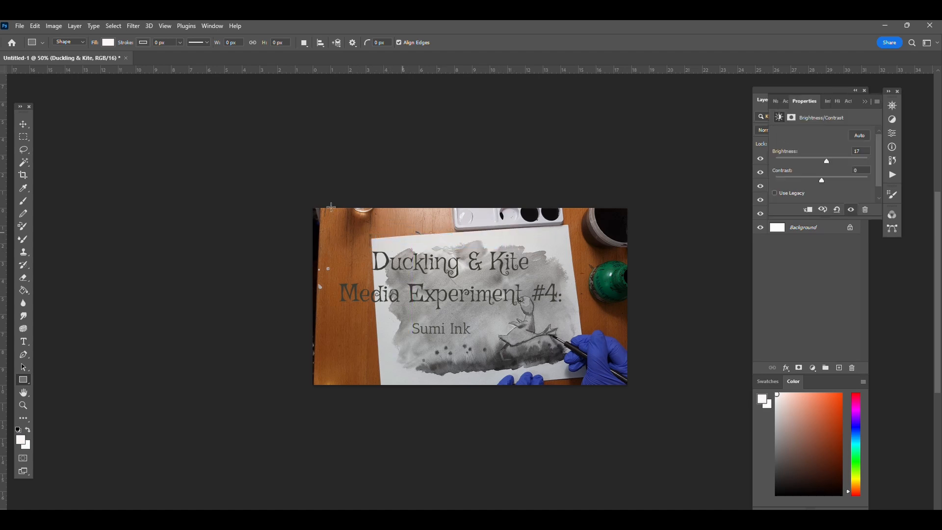
click(35, 27)
click(40, 37)
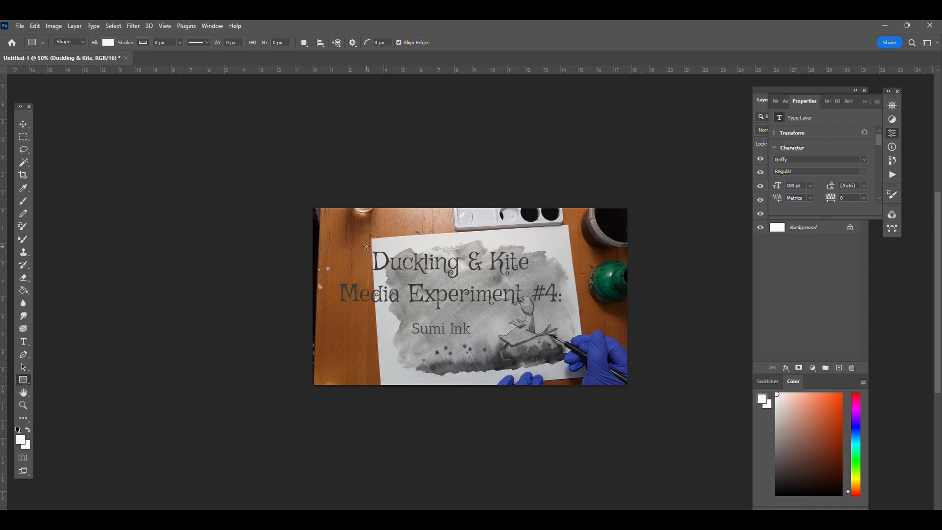
drag(367, 247, 534, 280)
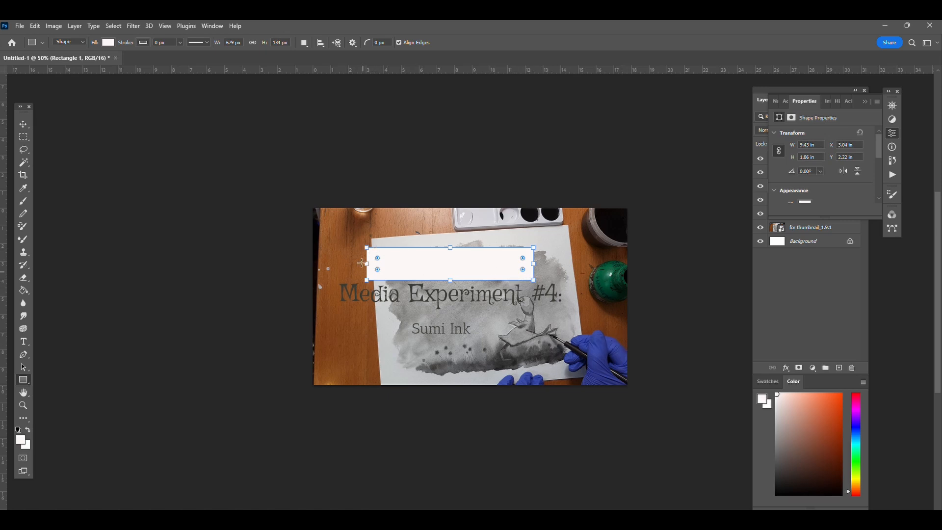
- Move the "Duckling & Kite" text layer above the white rectangle in the layer order
click(818, 267)
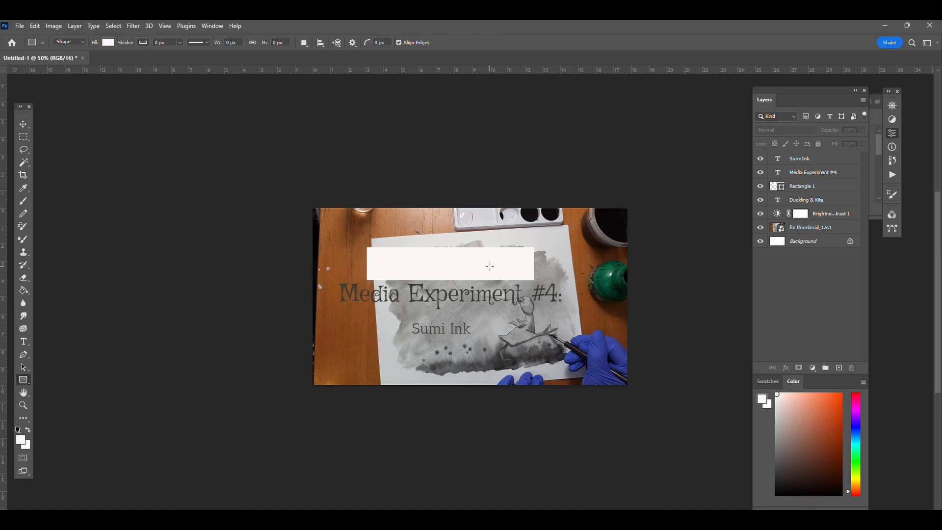
click(829, 202)
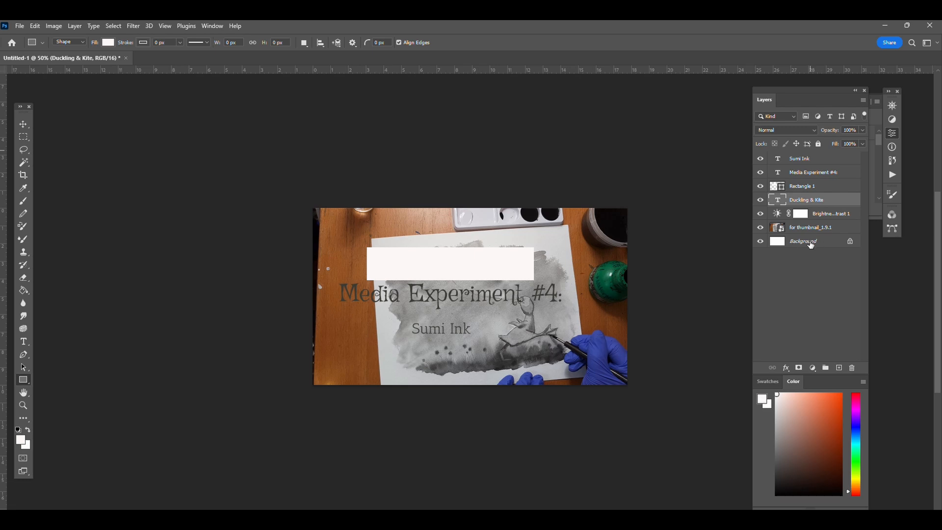
drag(823, 203, 825, 185)
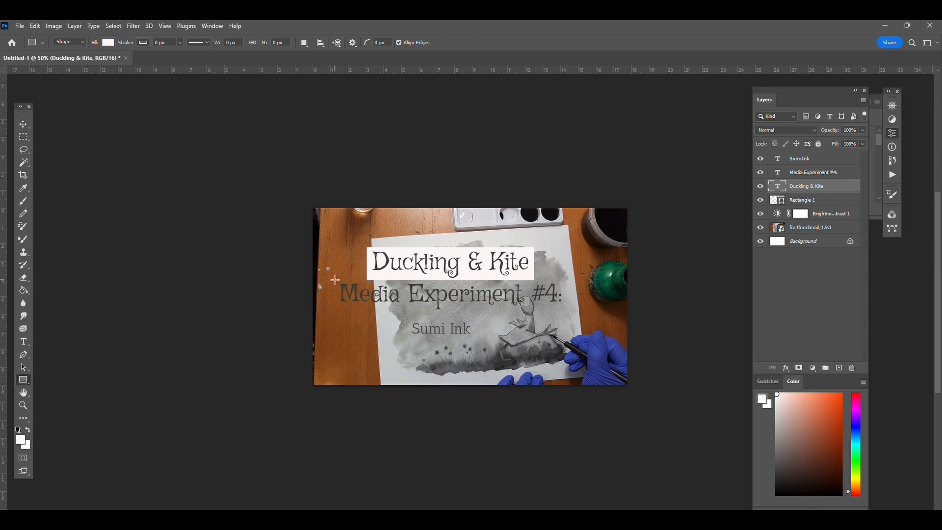
- Draw white rectangles behind "Media Experiment #4:", about 945 by 130 px, and behind "Sumi Ink", about 271 by 72 px
drag(334, 279, 566, 310)
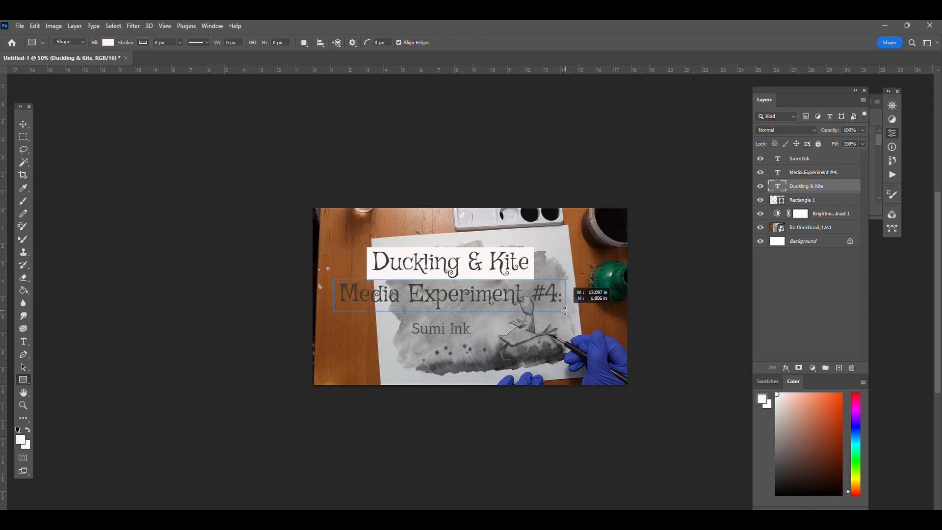
drag(565, 311, 566, 311)
drag(566, 310, 566, 311)
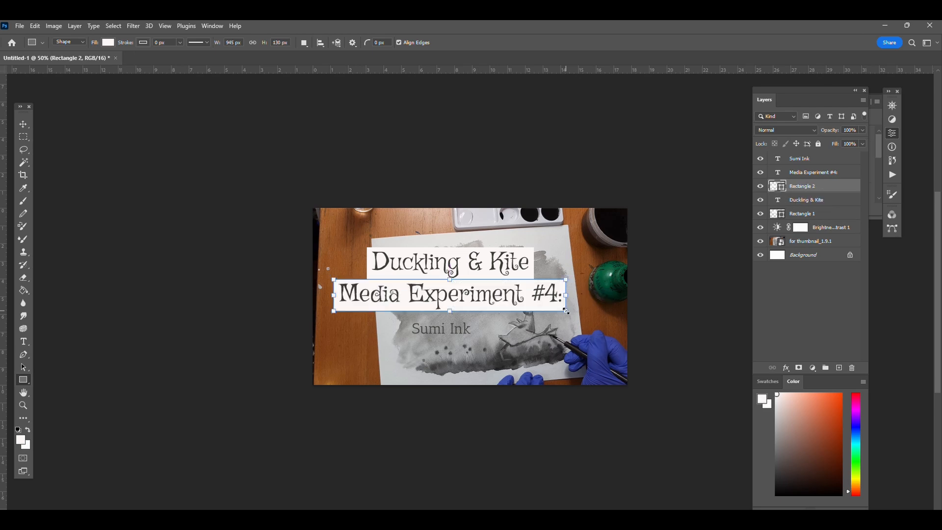
click(808, 204)
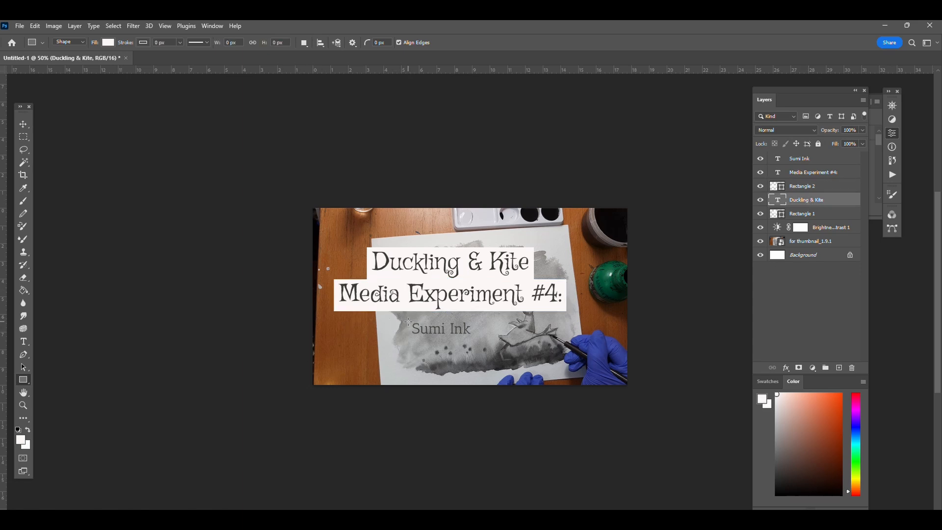
drag(408, 320, 475, 338)
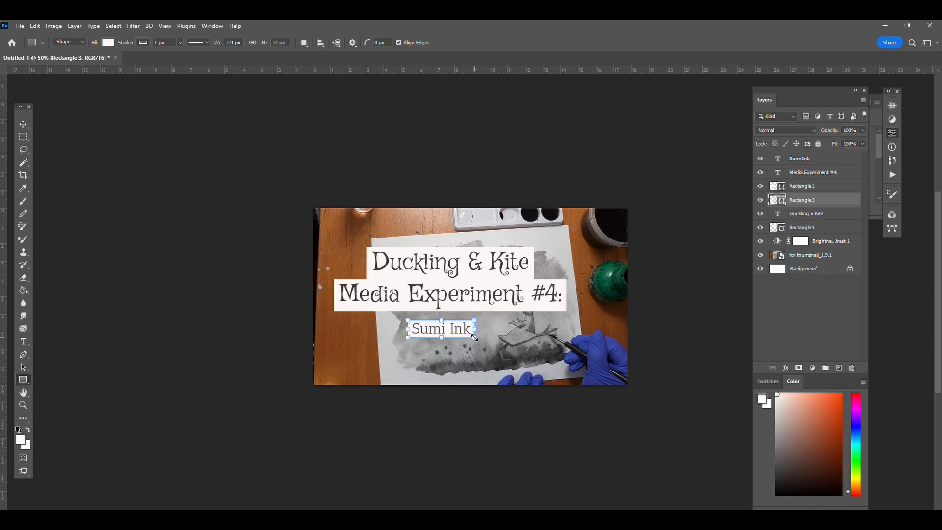
- Lower the opacity of the rectangle behind "Duckling & Kite" to 57%
click(803, 255)
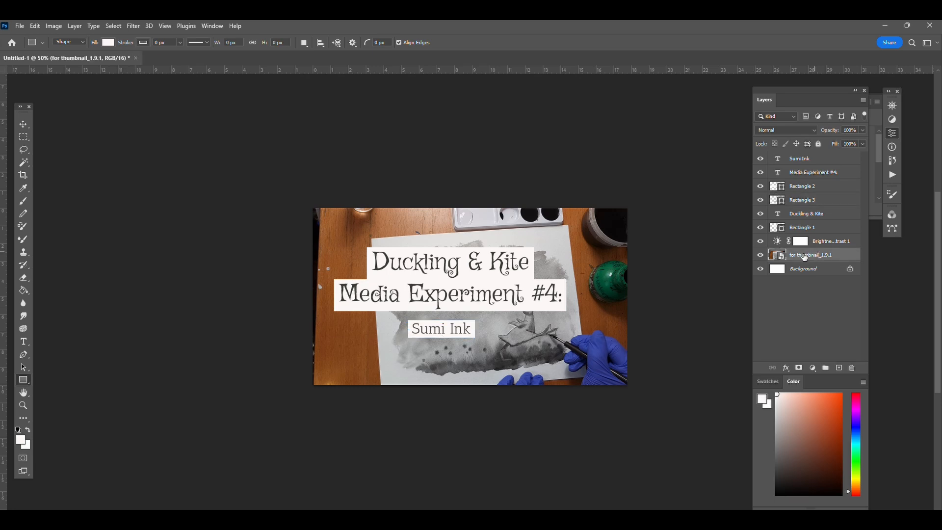
click(832, 228)
click(862, 131)
drag(863, 141, 841, 141)
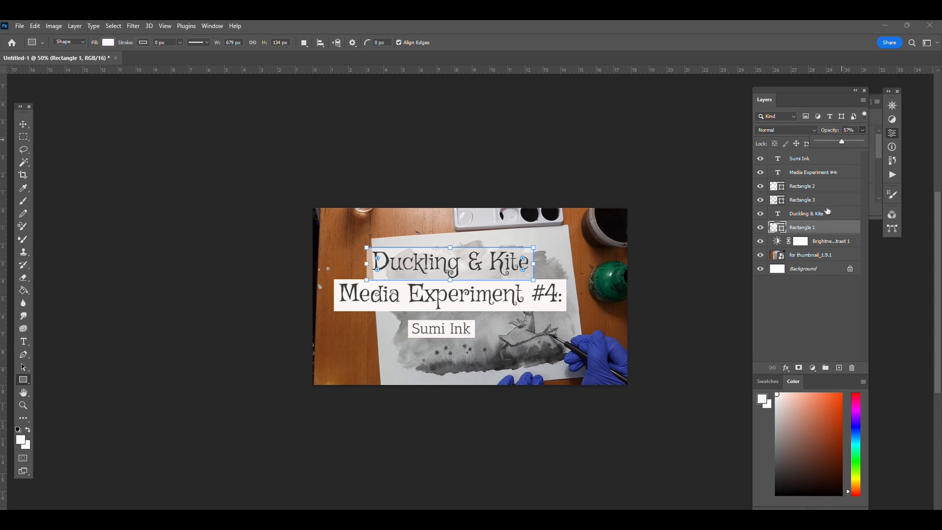
- Set the opacity of the rectangles behind "Media Experiment #4:" and "Sumi Ink" to 57% each
click(815, 188)
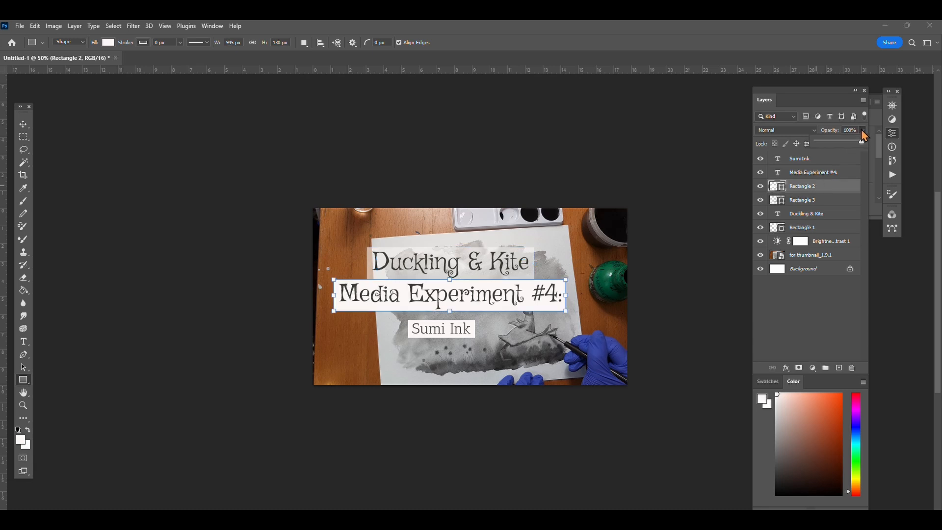
click(848, 130)
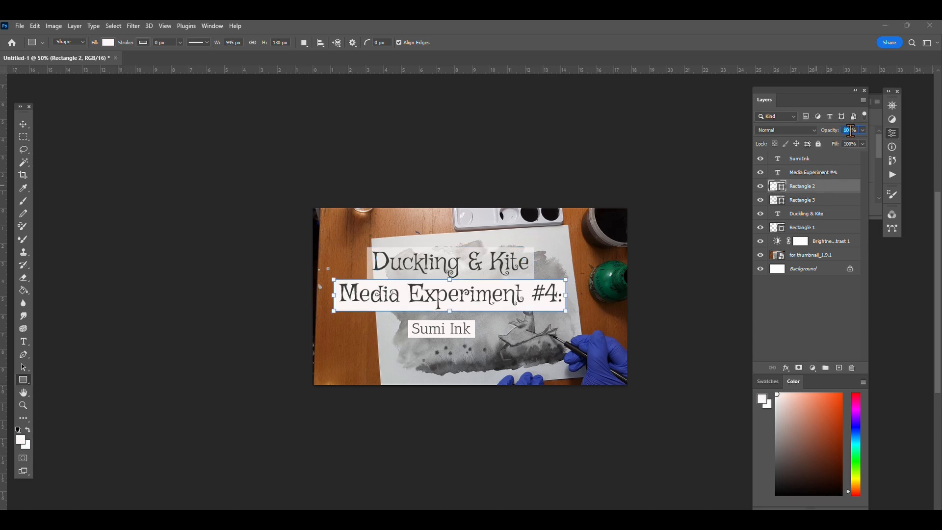
text(57)
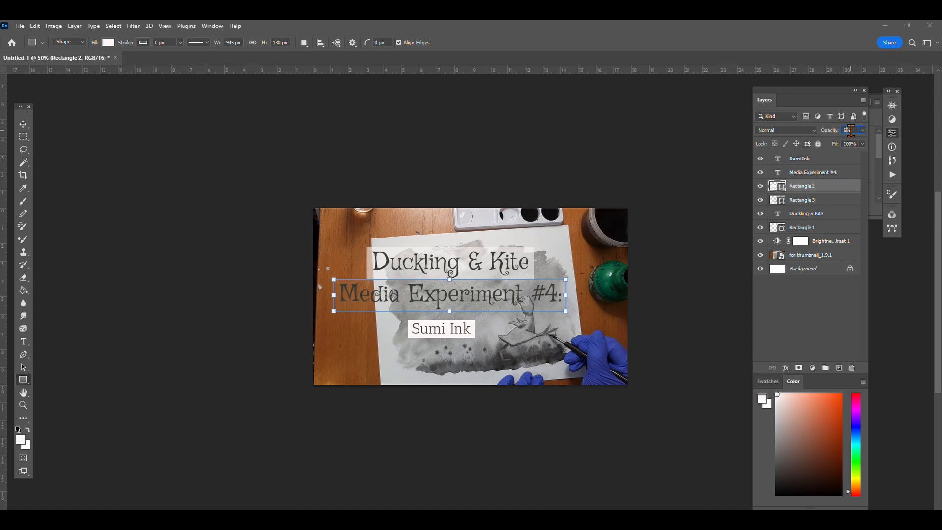
click(828, 203)
click(848, 130)
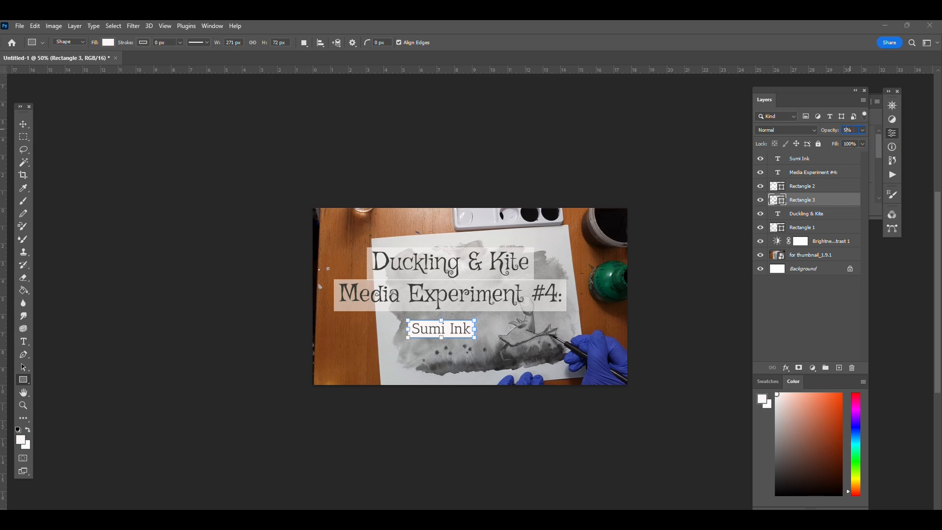
text(57)
key(Return)
click(802, 335)
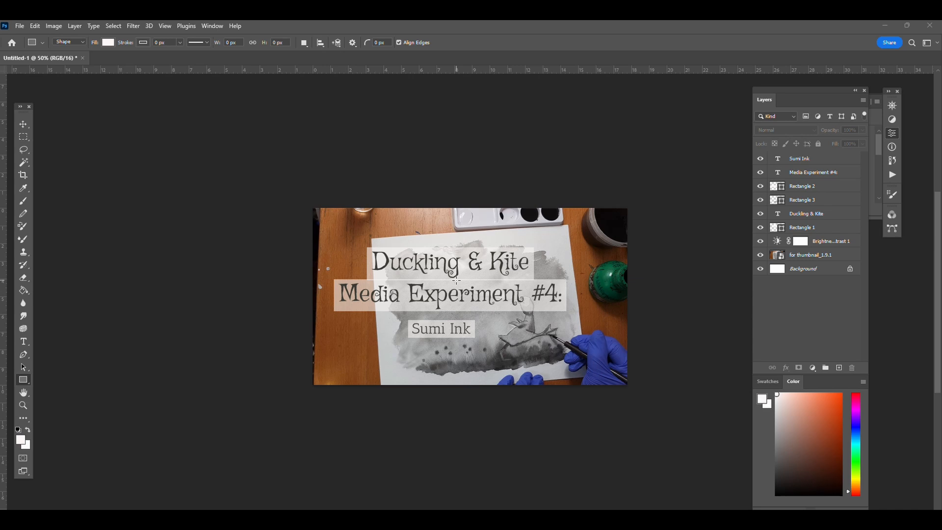
- Realign the "Media Experiment #4:" text with its rectangle and place the "Duckling & Kite" layer directly below that text layer
click(24, 123)
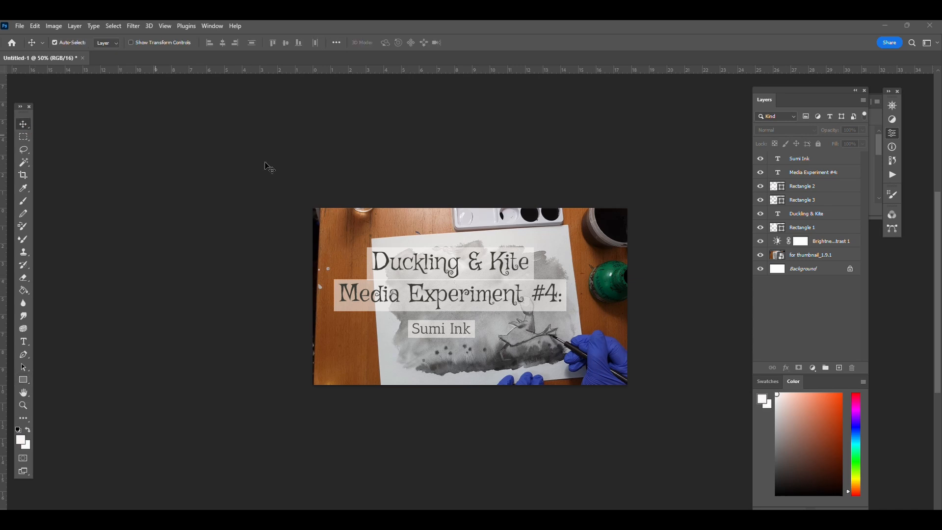
click(485, 289)
drag(483, 285, 553, 289)
click(365, 295)
drag(366, 292, 367, 296)
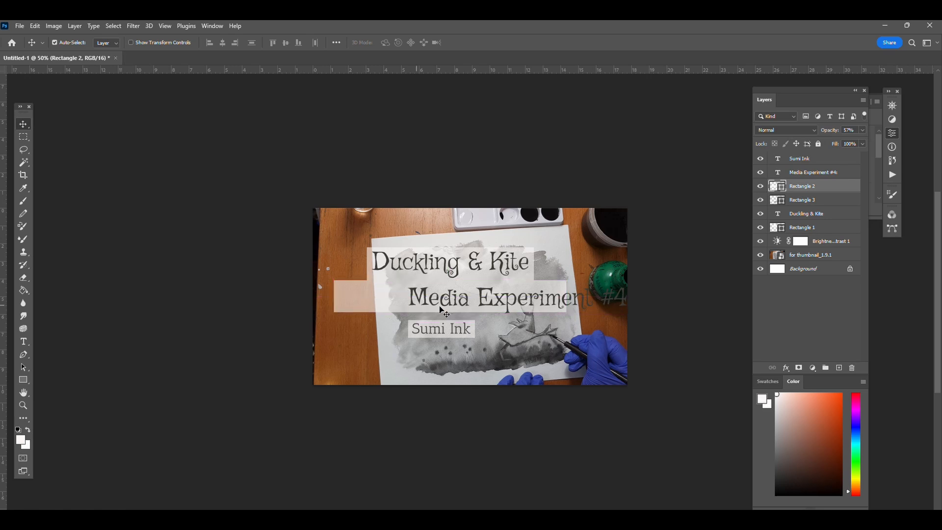
drag(468, 308, 398, 304)
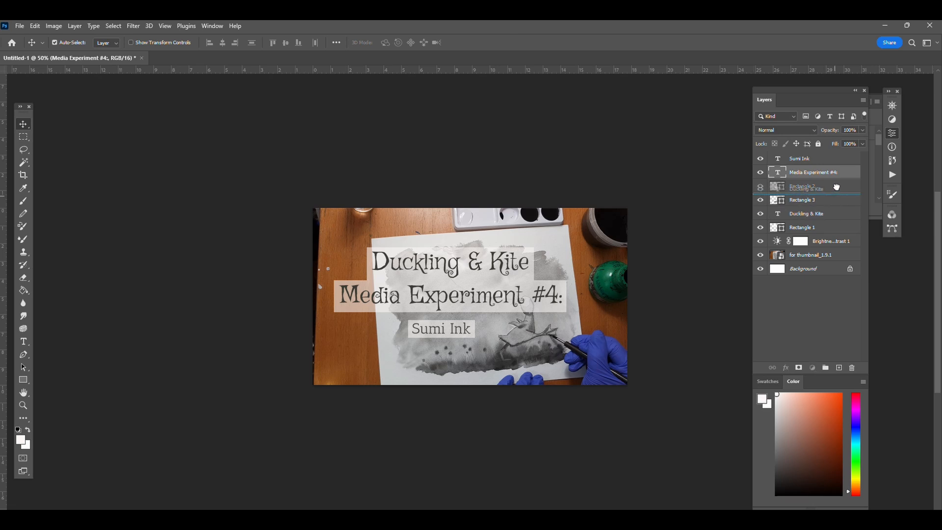
drag(837, 181, 837, 181)
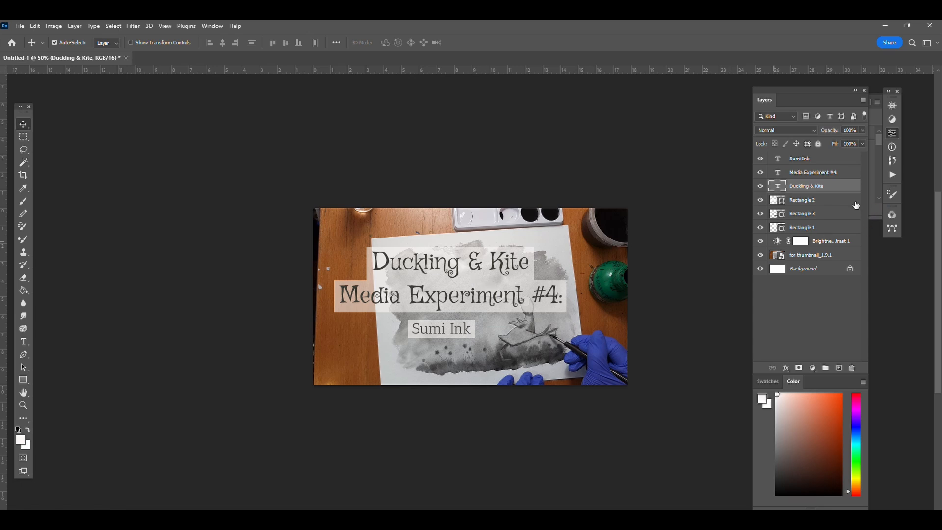
- Rasterize the rectangle behind "Media Experiment #4:", try a reddish-brown Paint Bucket fill on its layer, and undo the fill
click(830, 202)
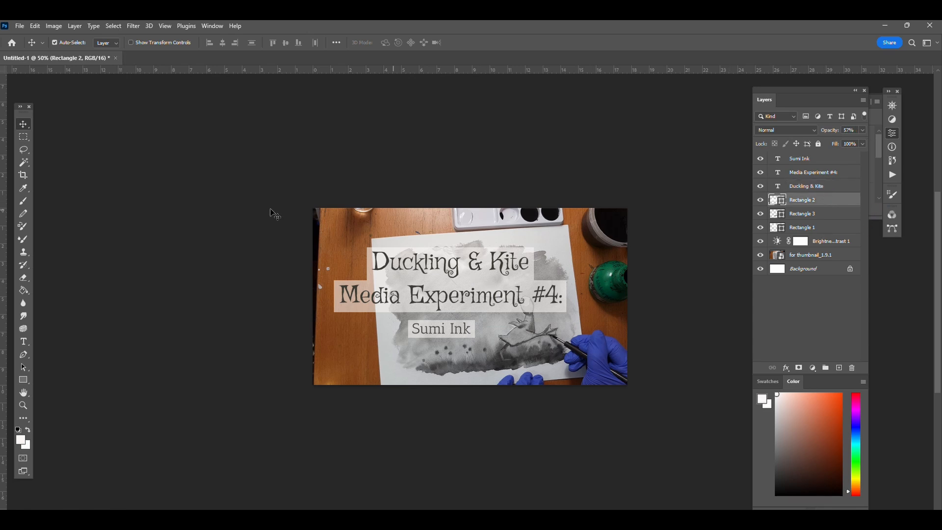
click(23, 290)
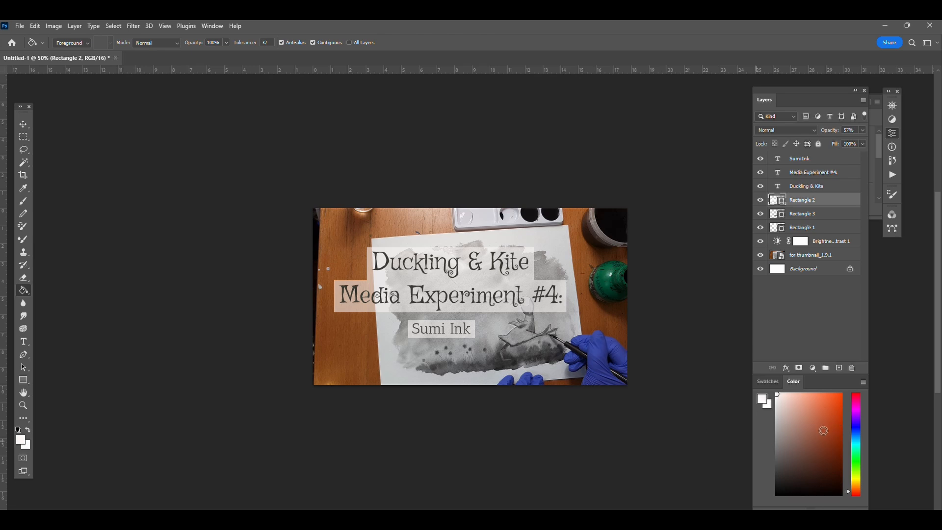
click(814, 432)
click(471, 280)
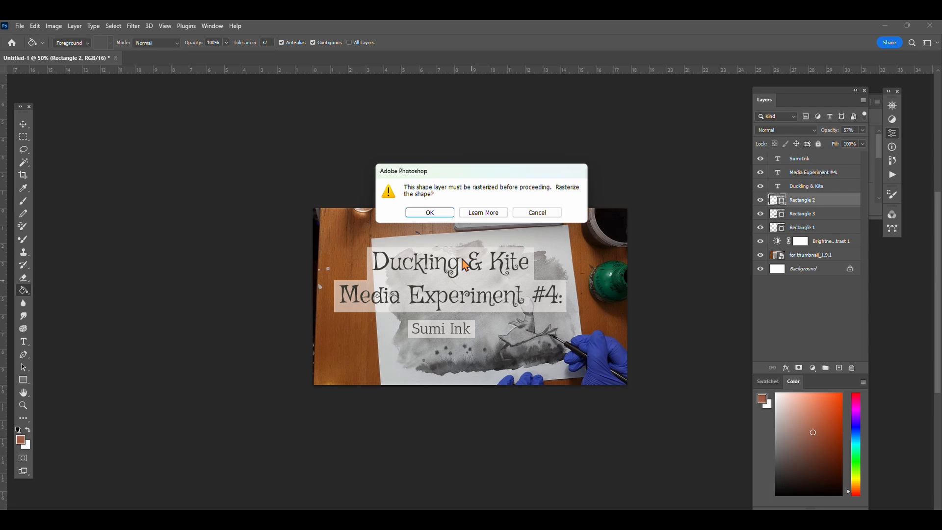
click(430, 213)
click(489, 280)
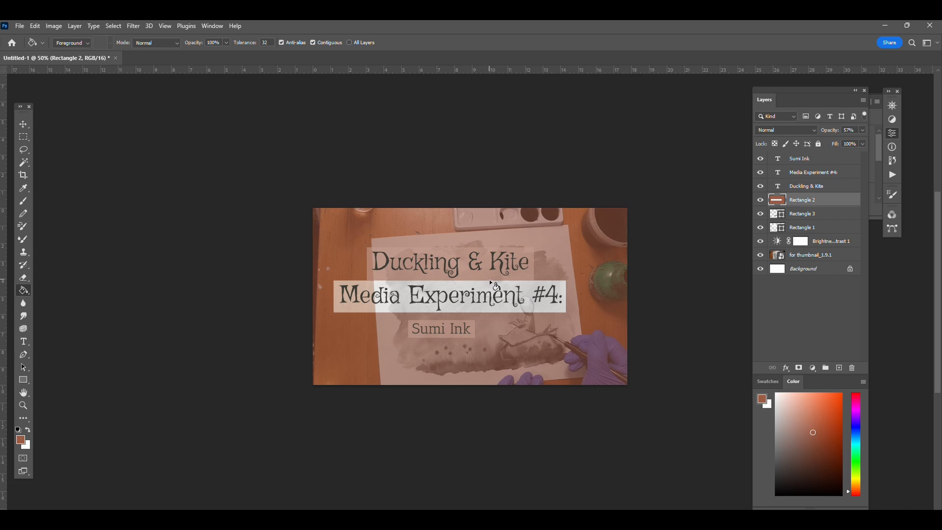
click(34, 26)
click(43, 38)
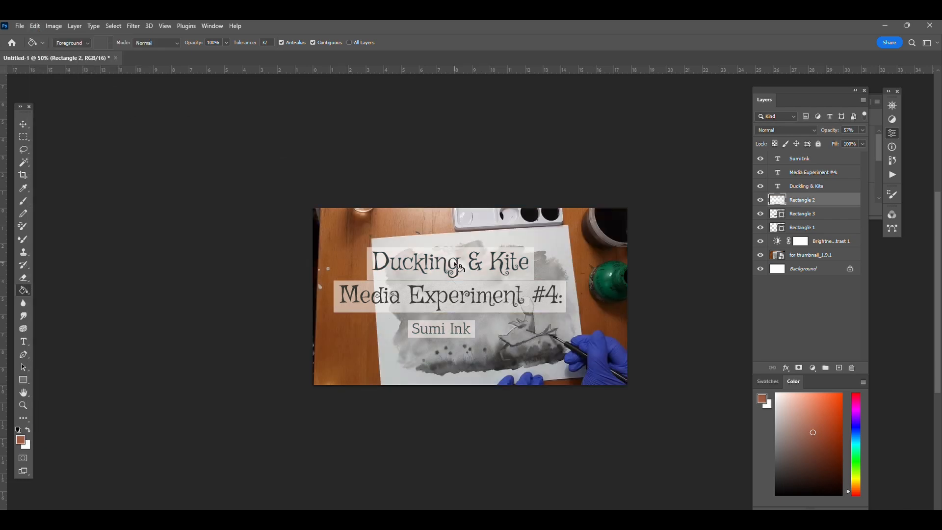
- Fill the rectangle behind "Media Experiment #4:" with reddish brown and refill it with white
click(471, 290)
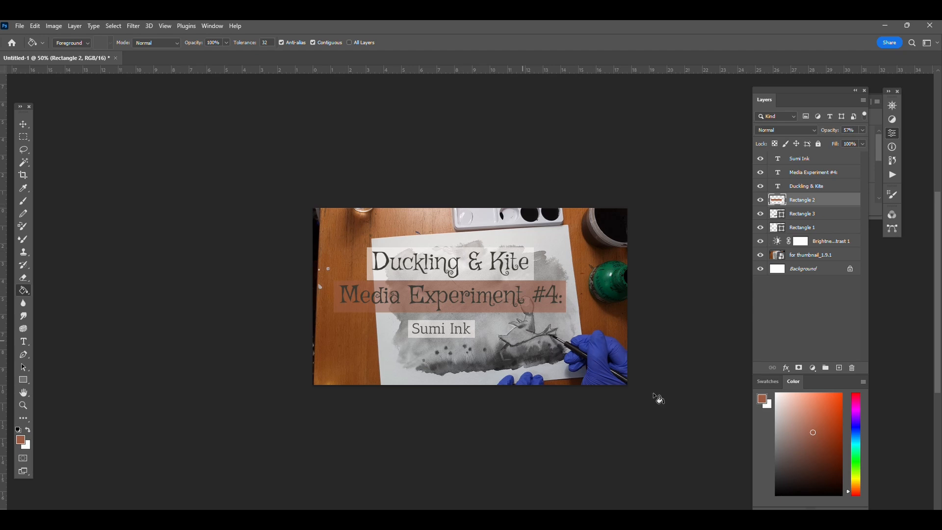
click(776, 394)
click(479, 286)
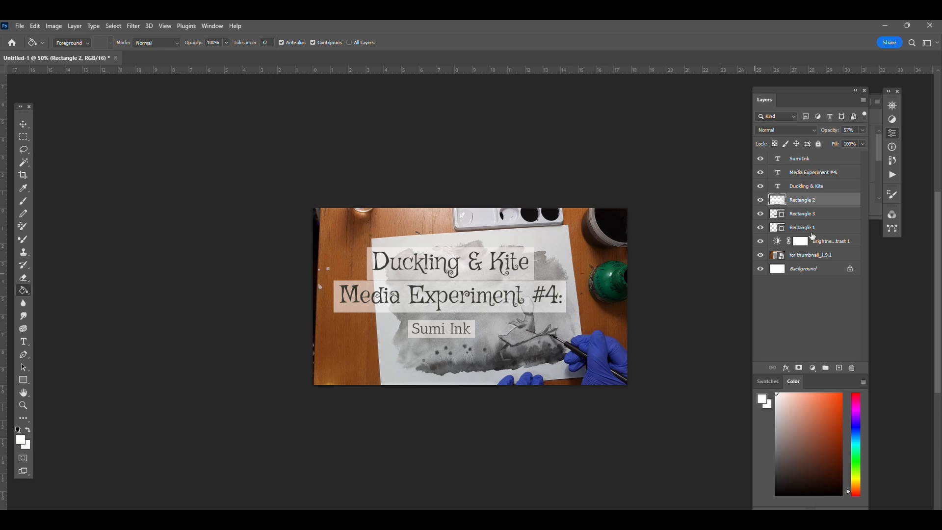
- Merge the "Duckling & Kite" text layer with its Rectangle 1 background and check the merged layer by toggling its visibility
click(760, 228)
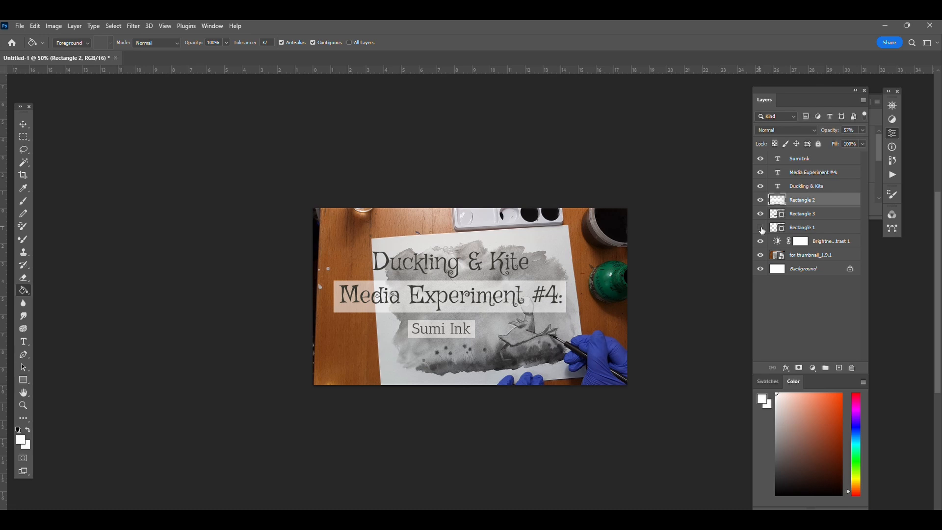
click(760, 228)
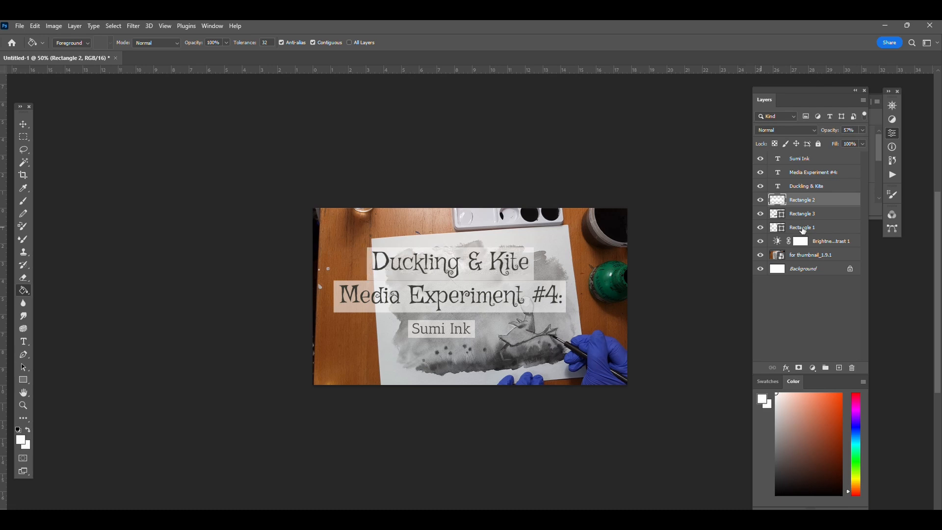
click(803, 230)
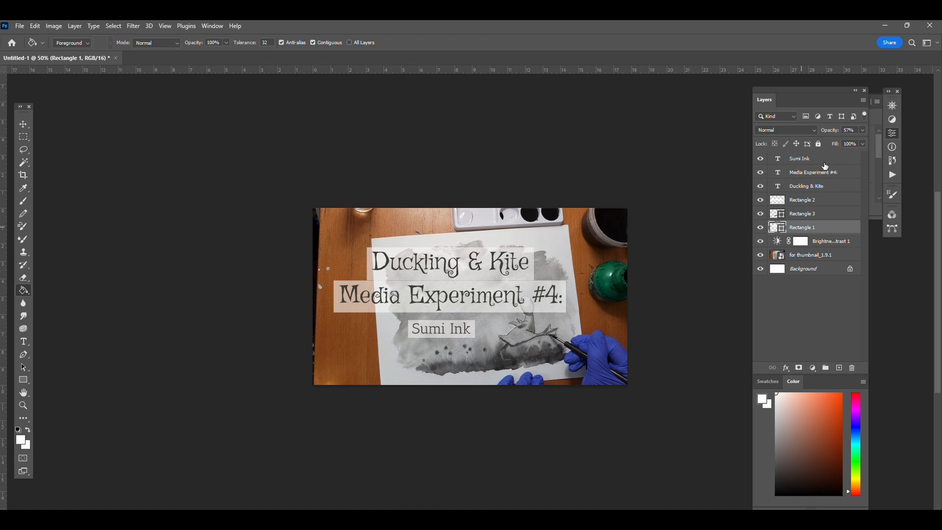
ctrl+click(810, 188)
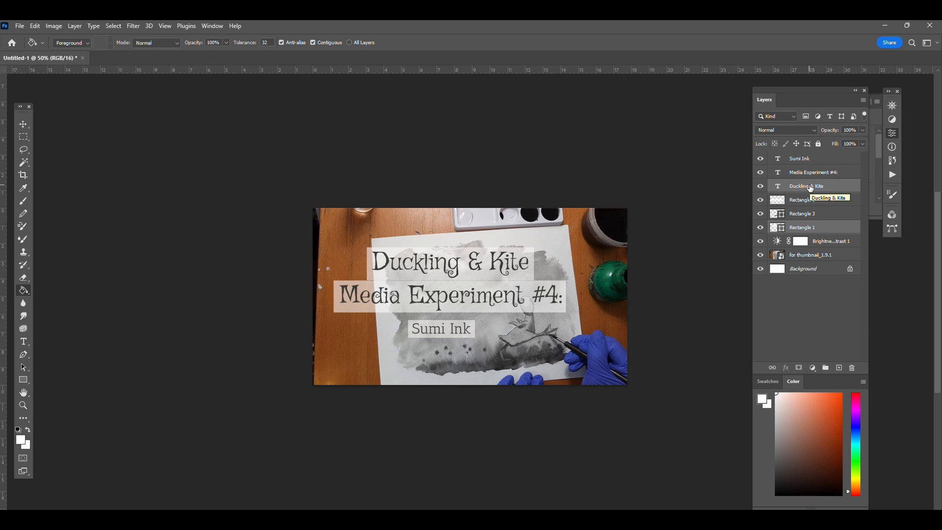
right_click(810, 188)
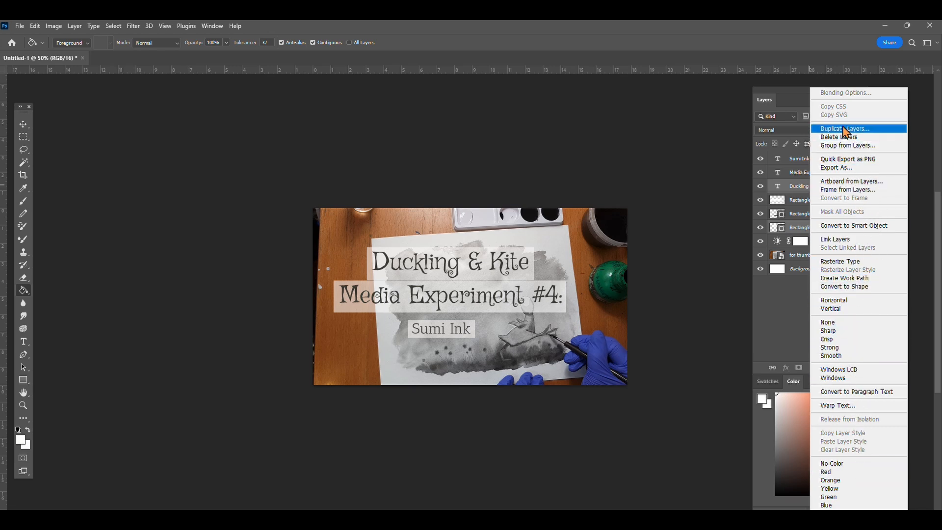
click(554, 137)
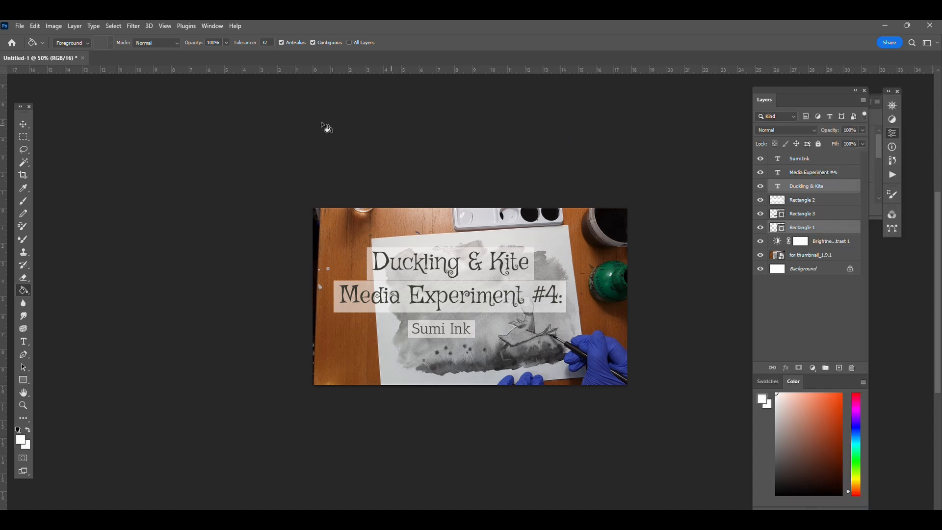
click(75, 27)
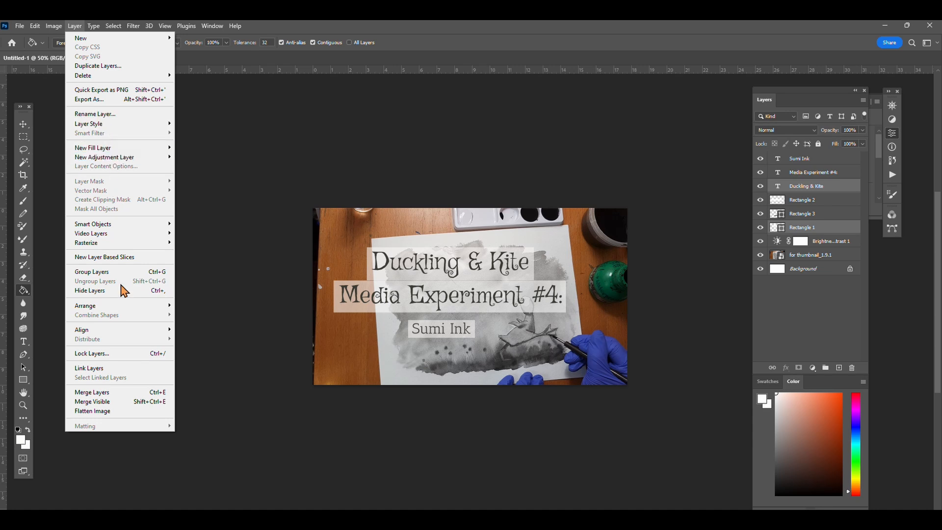
click(109, 392)
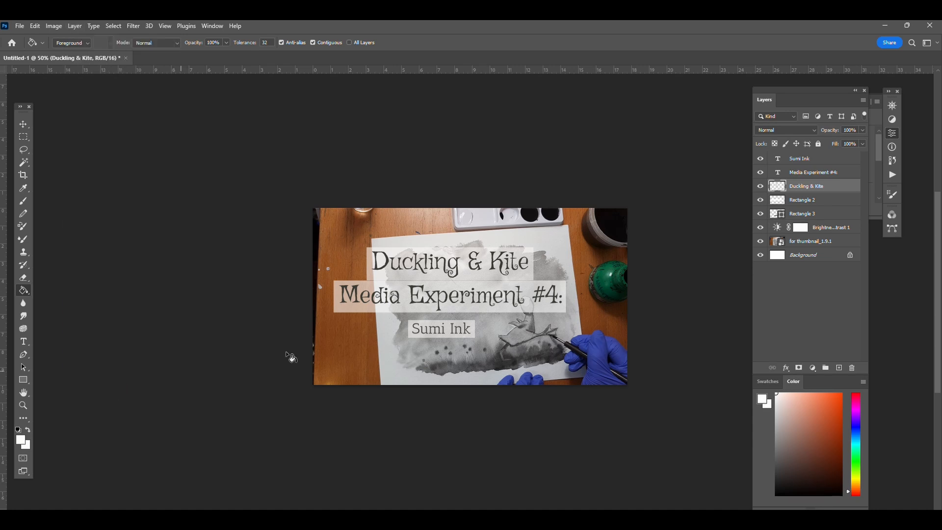
click(761, 186)
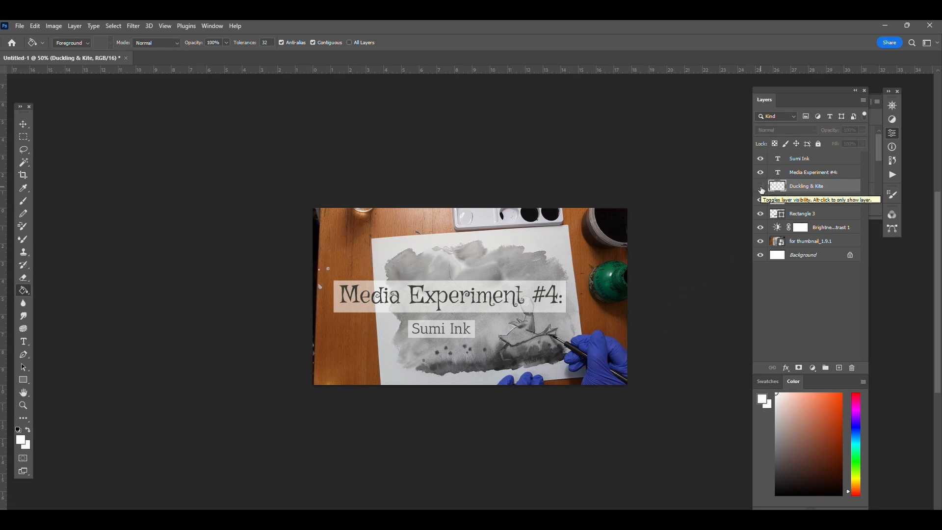
click(761, 186)
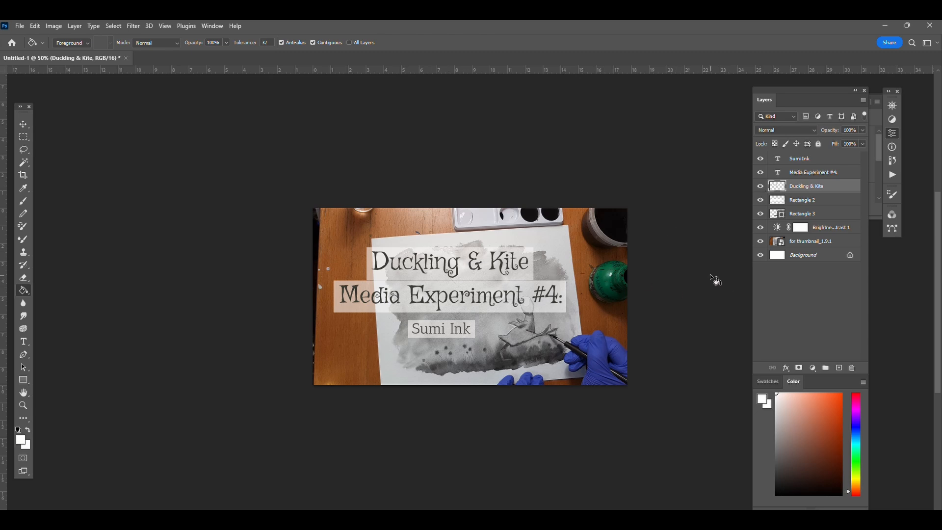
- Merge the "Media Experiment #4:" text layer with its Rectangle 2 background
click(820, 200)
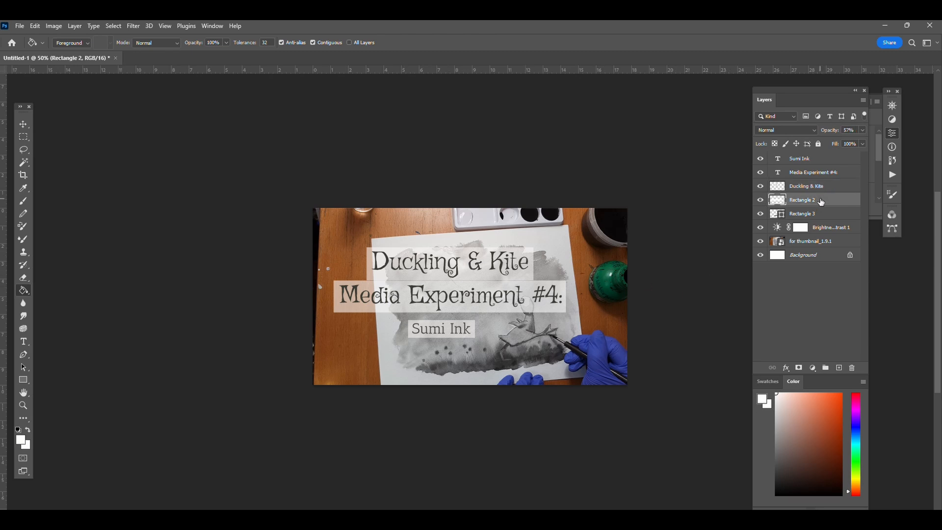
shift+click(828, 172)
right_click(829, 174)
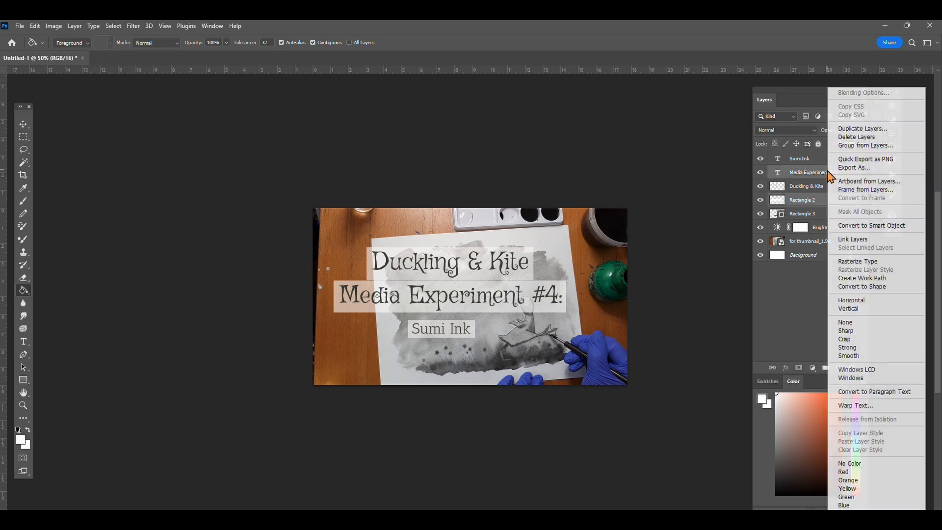
click(630, 174)
click(67, 25)
click(69, 25)
click(72, 26)
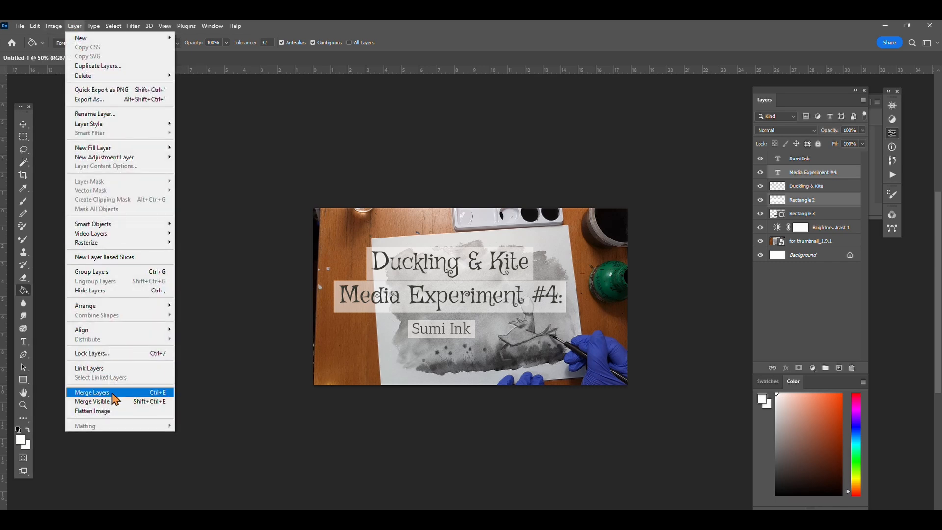
click(110, 393)
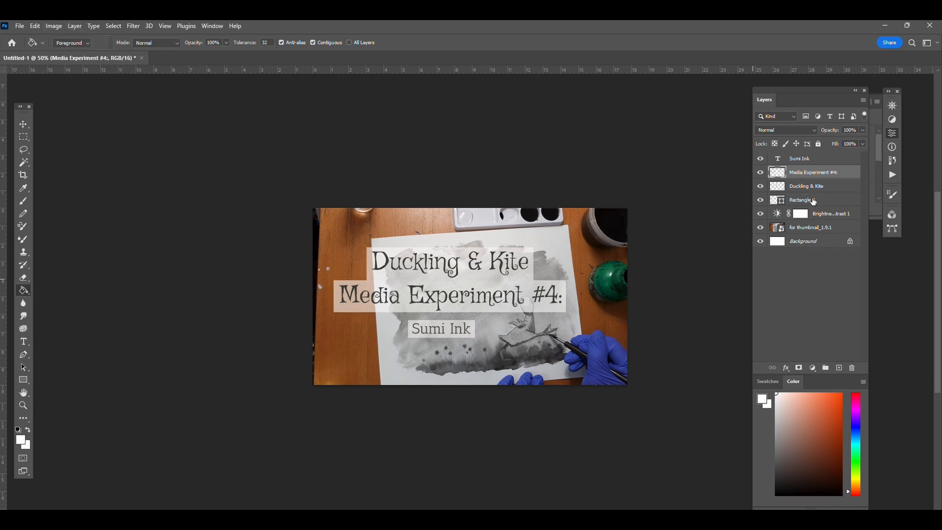
- Merge the "Sumi Ink" text layer with its Rectangle 3 background
click(804, 200)
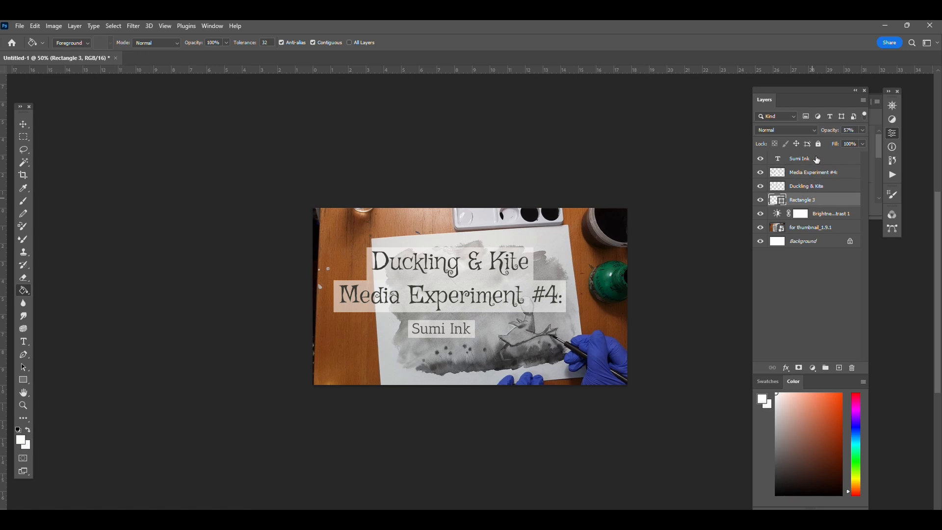
ctrl+click(817, 159)
right_click(815, 160)
click(801, 162)
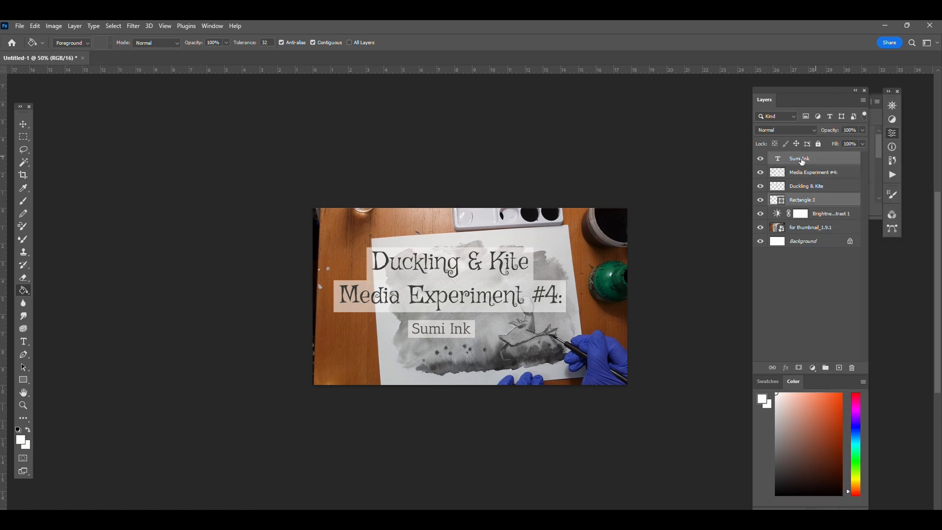
click(73, 26)
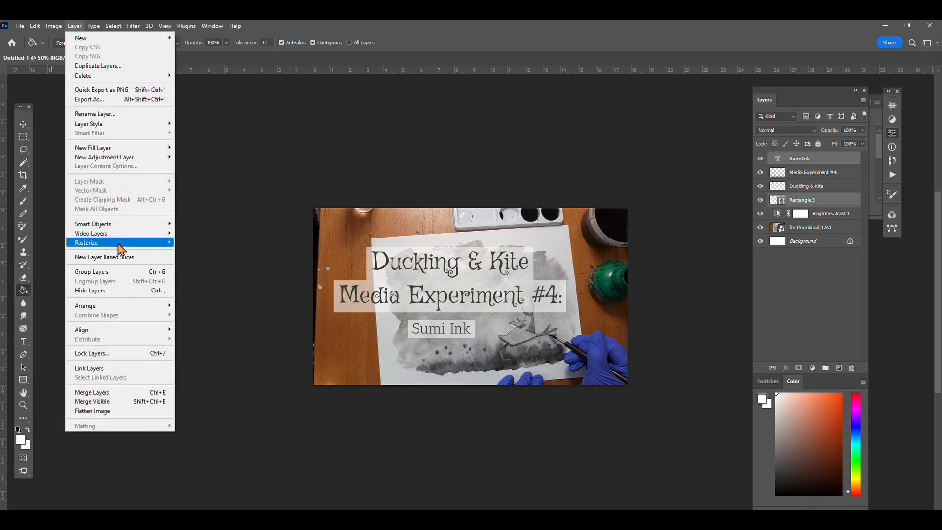
click(92, 392)
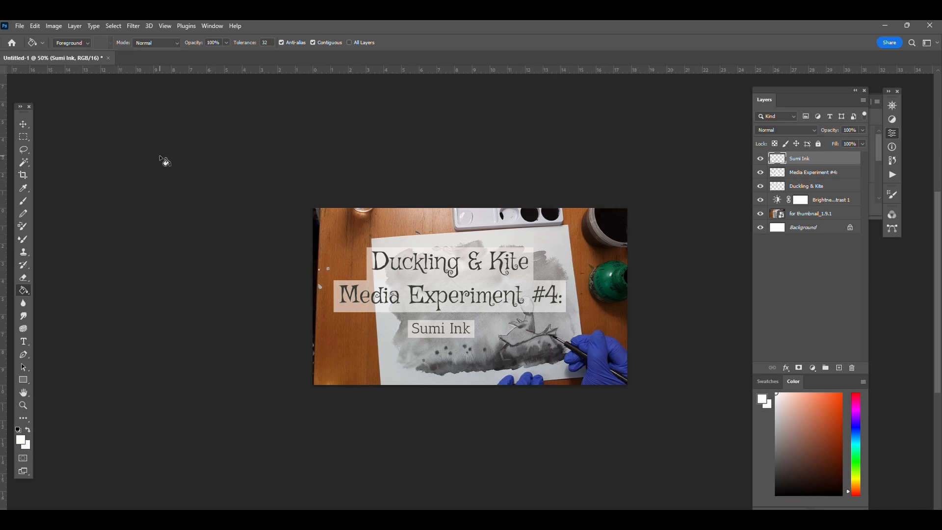
- Move the merged "Duckling & Kite" title up and left towards the thumbnail's upper-left corner
click(23, 124)
drag(480, 286, 454, 256)
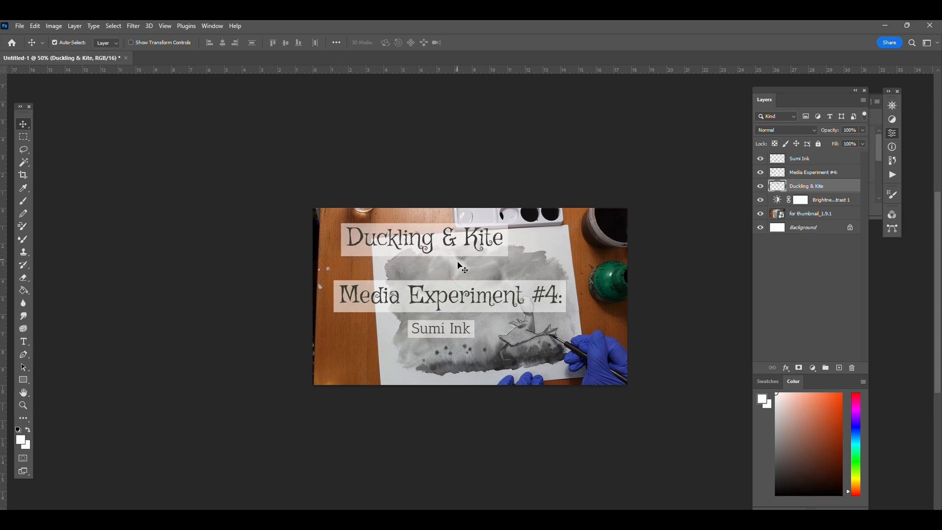
- Move the merged "Media Experiment #4:" title up directly beneath "Duckling & Kite" and shift the merged "Sumi Ink" title slightly upwards
mouse_move(483, 304)
mouse_down()
mouse_move(482, 288)
mouse_move(513, 284)
mouse_up()
mouse_move(460, 334)
mouse_down()
mouse_move(408, 339)
mouse_move(461, 335)
mouse_up()
drag(443, 281, 408, 280)
drag(424, 277, 424, 275)
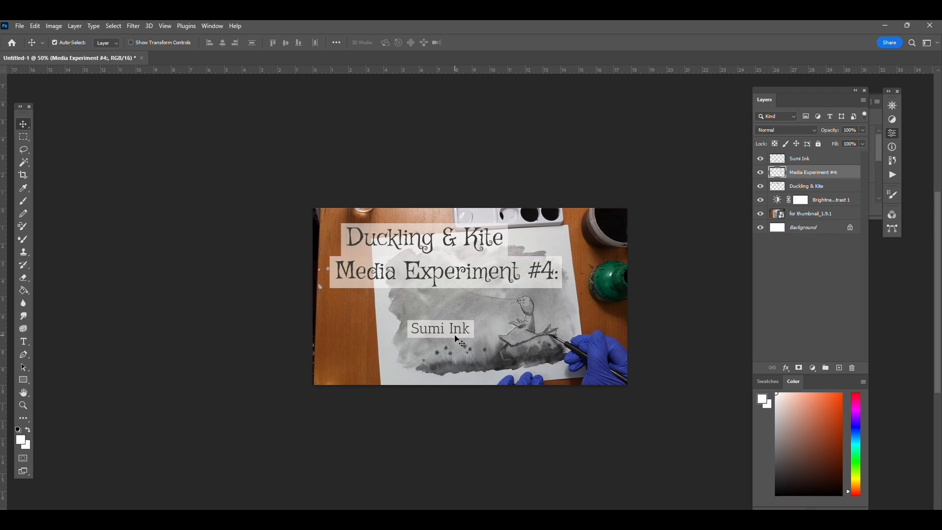
drag(441, 330, 446, 321)
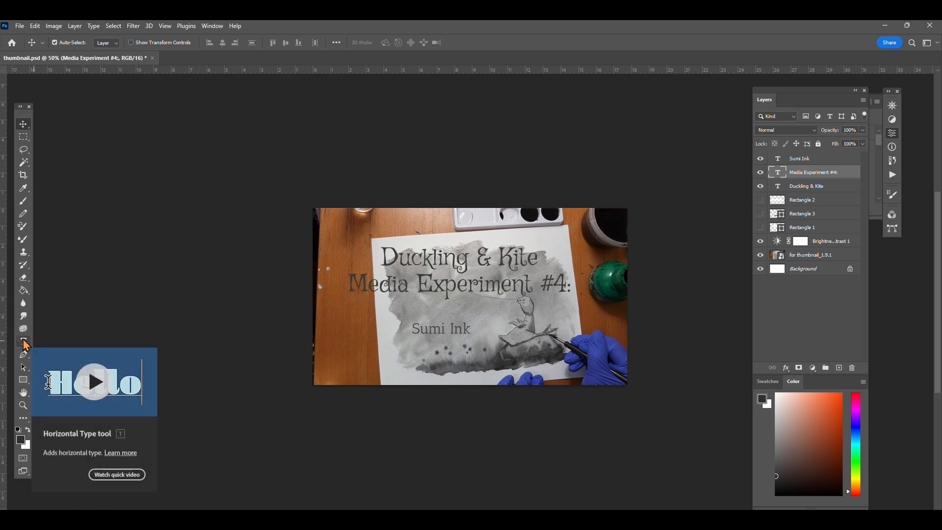
- Set the "Duckling & Kite" title's text colour to dark grey #313030
click(23, 340)
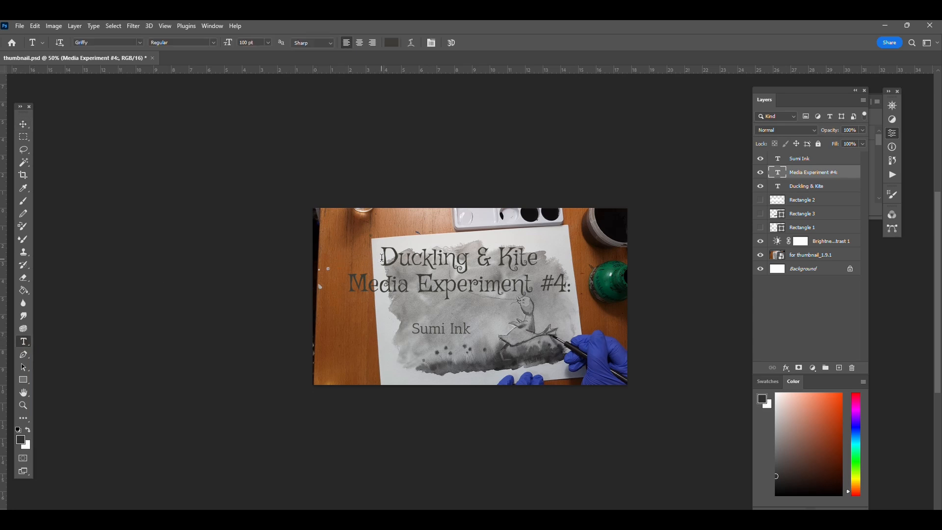
drag(382, 257, 568, 269)
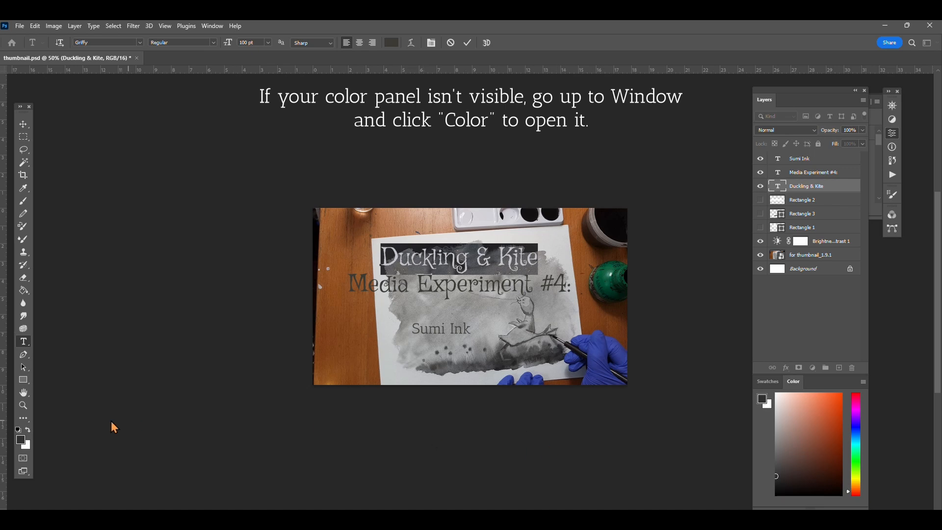
click(27, 442)
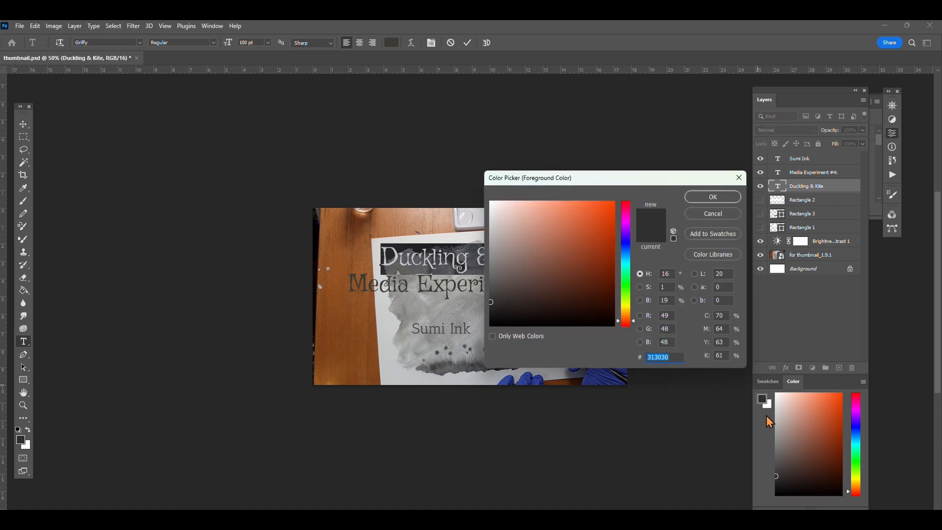
click(714, 196)
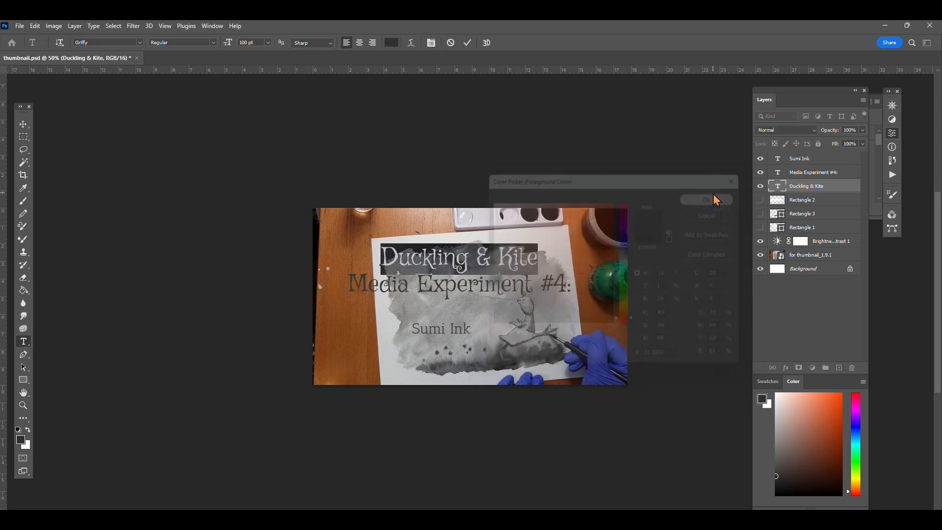
click(198, 272)
- Set the "Media Experiment #4:" title's text colour to dark grey #313030
drag(349, 286, 571, 287)
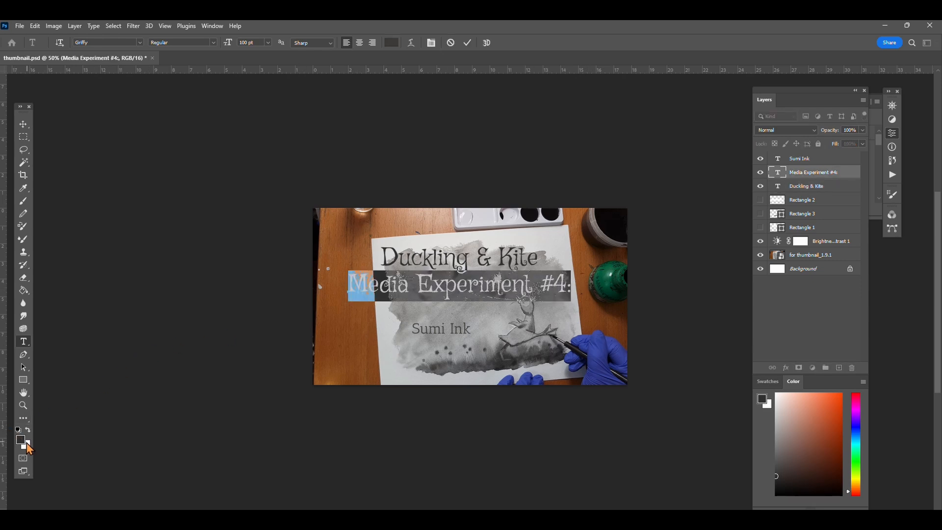
click(22, 441)
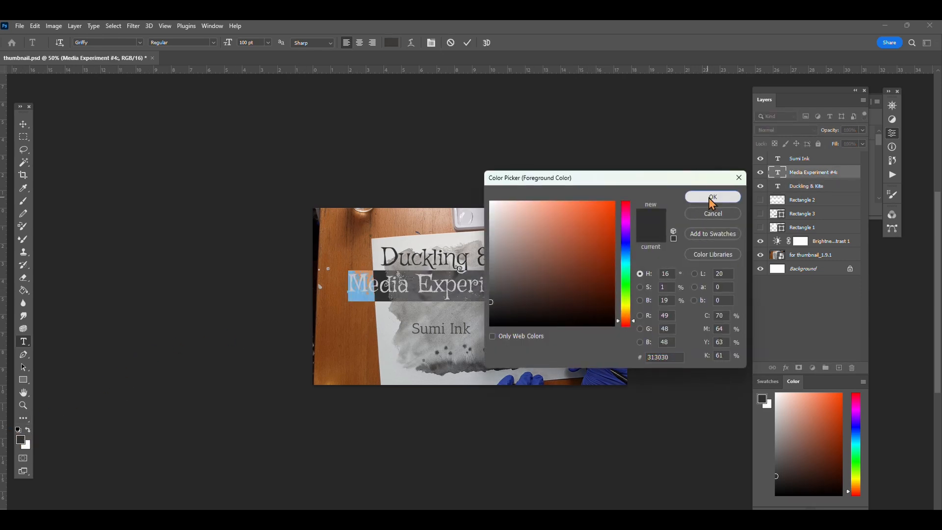
click(711, 197)
key(ctrl+Return)
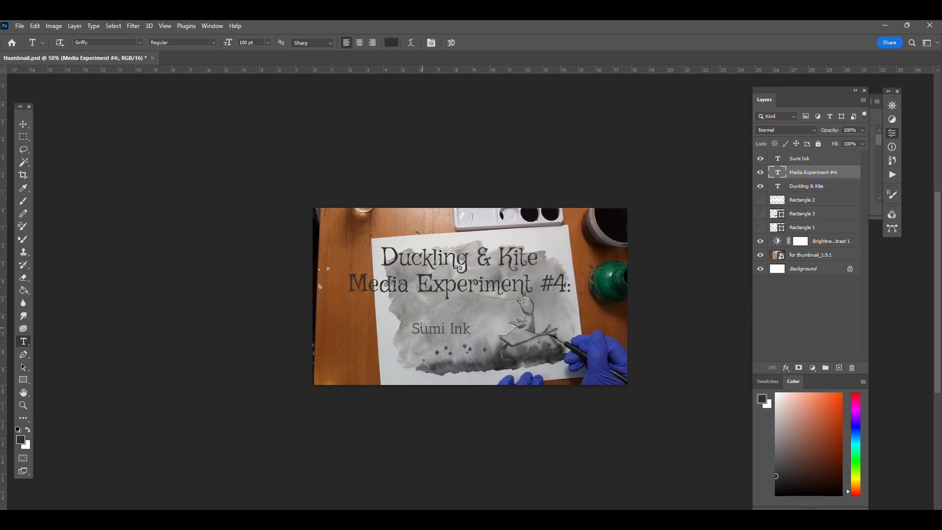
- Set the "Sumi Ink" title's text colour to dark grey #313030
drag(414, 325, 476, 330)
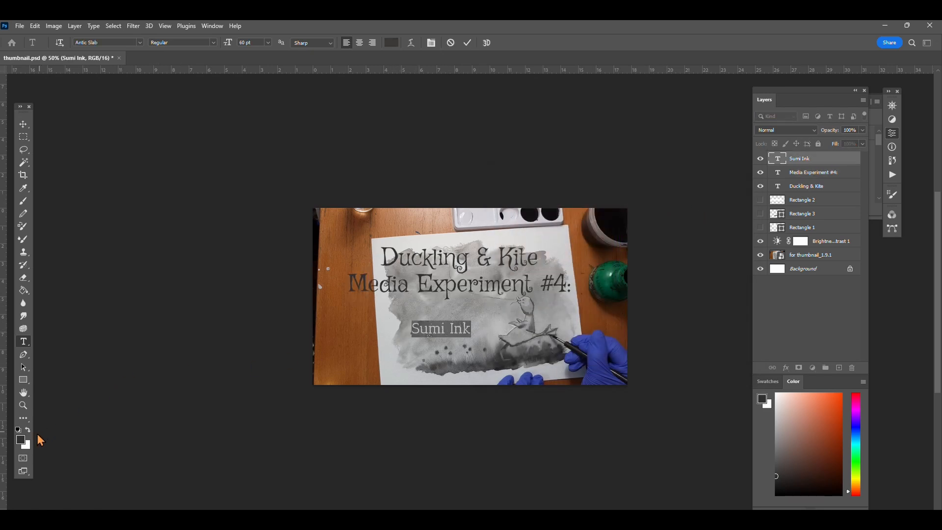
click(21, 440)
click(728, 196)
click(21, 439)
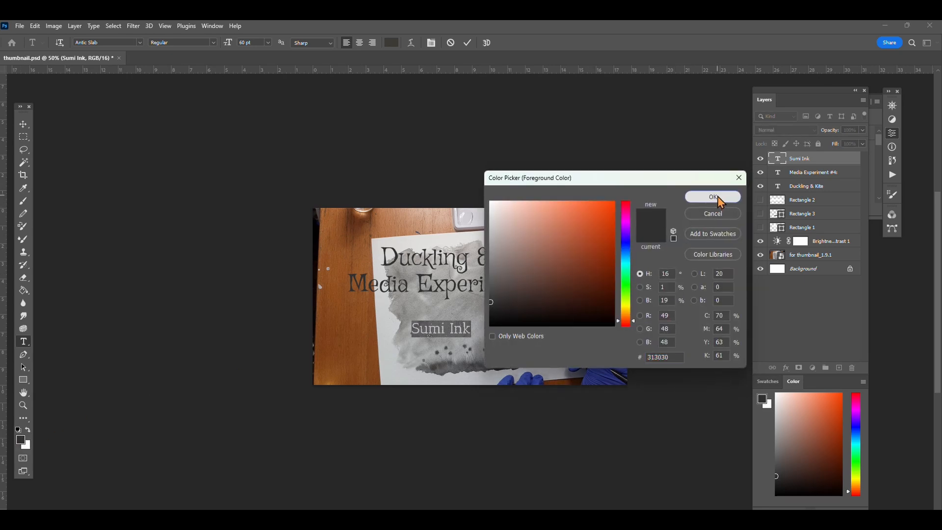
click(719, 198)
click(227, 359)
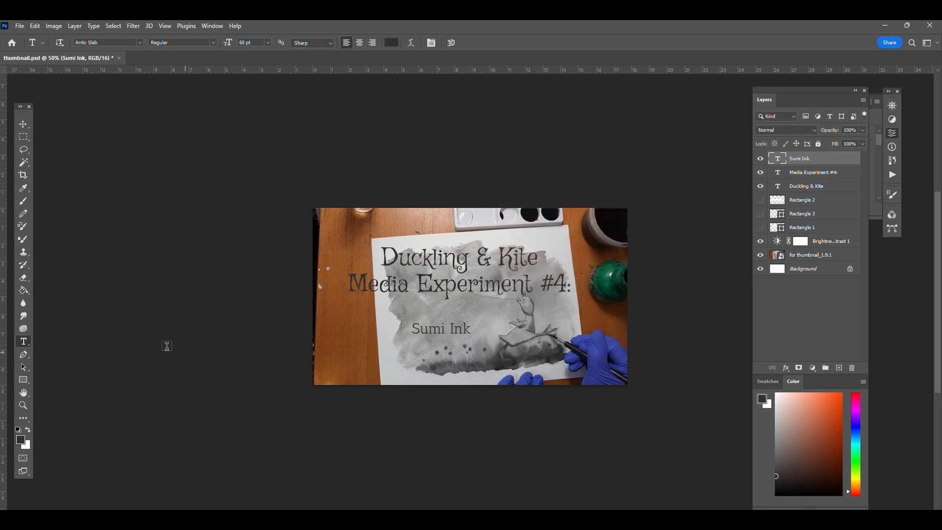
- Darken the "Sumi Ink" title's text colour to #282828
triple_click(413, 330)
click(21, 439)
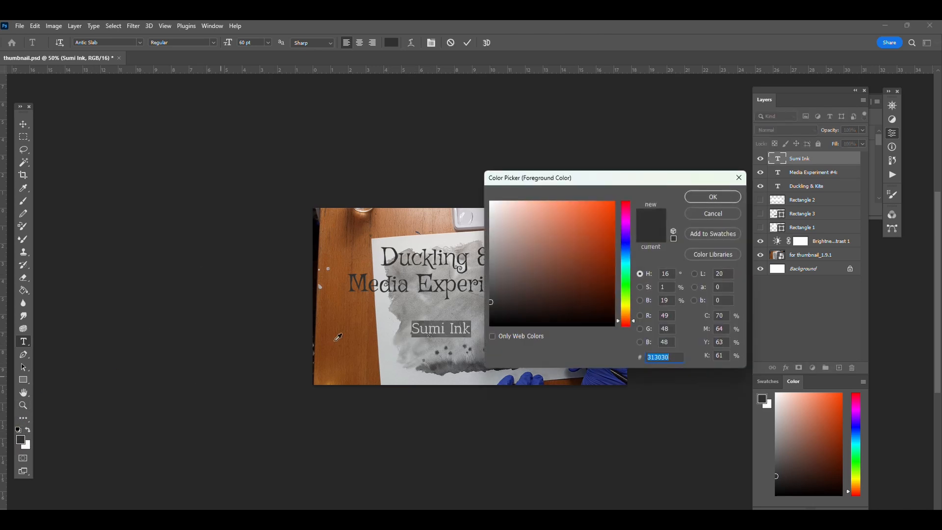
click(711, 197)
click(678, 142)
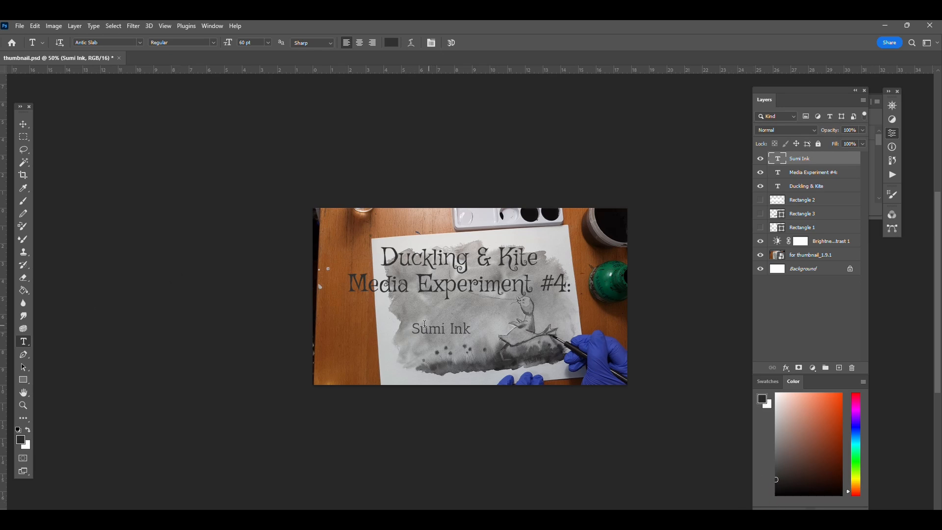
drag(414, 324, 471, 328)
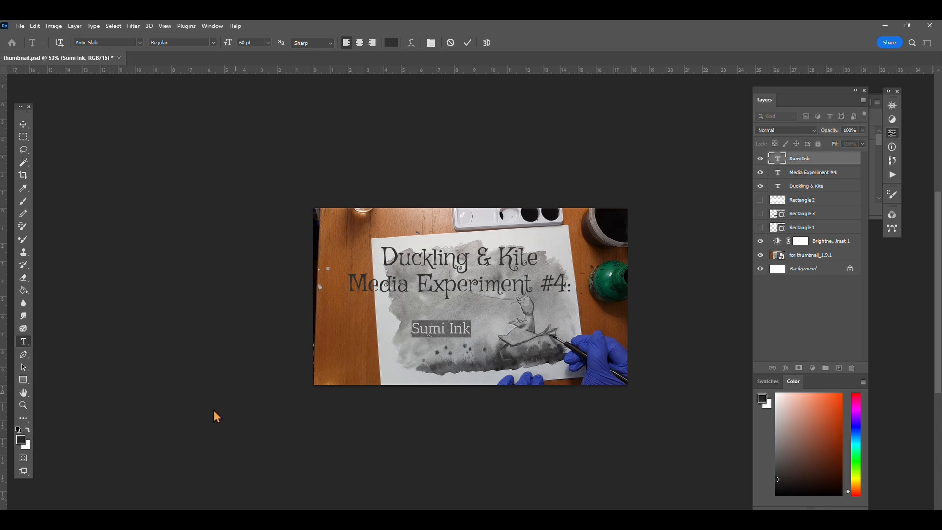
click(22, 442)
click(708, 197)
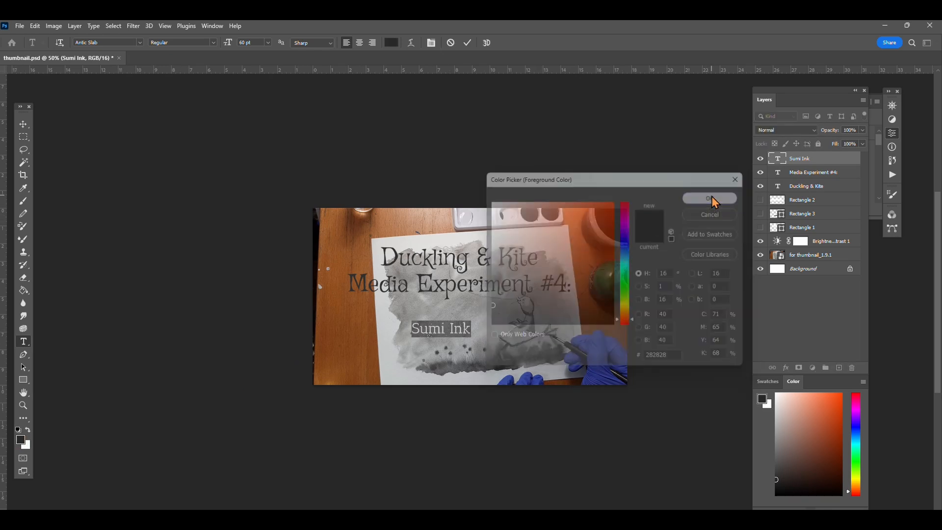
click(705, 179)
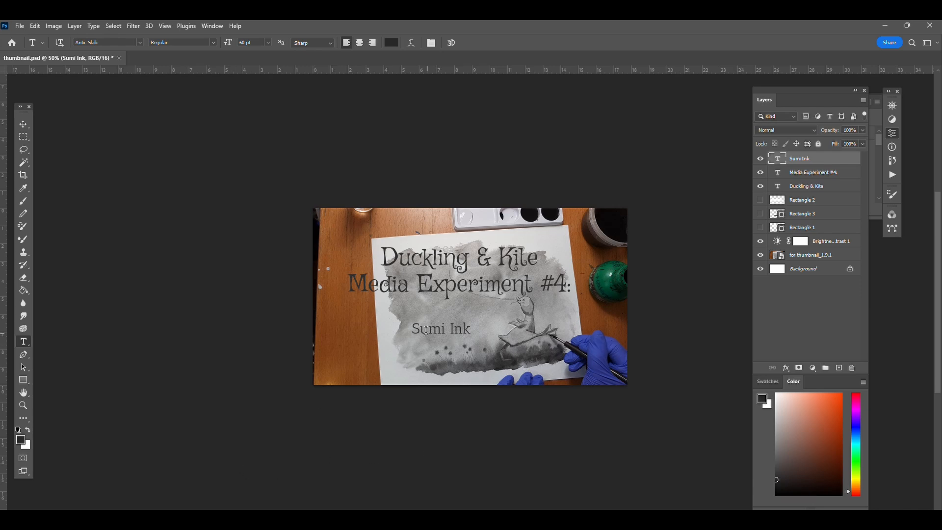
- Enlarge the "Sumi Ink" text to 70 pt and move it slightly up beneath the "Media Experiment #4:" title
drag(413, 328, 470, 329)
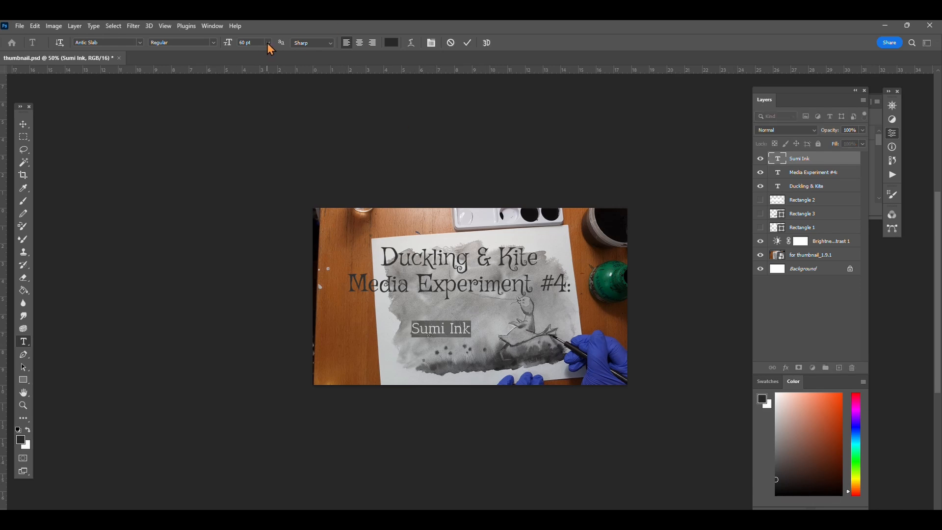
click(242, 43)
text(70)
click(246, 132)
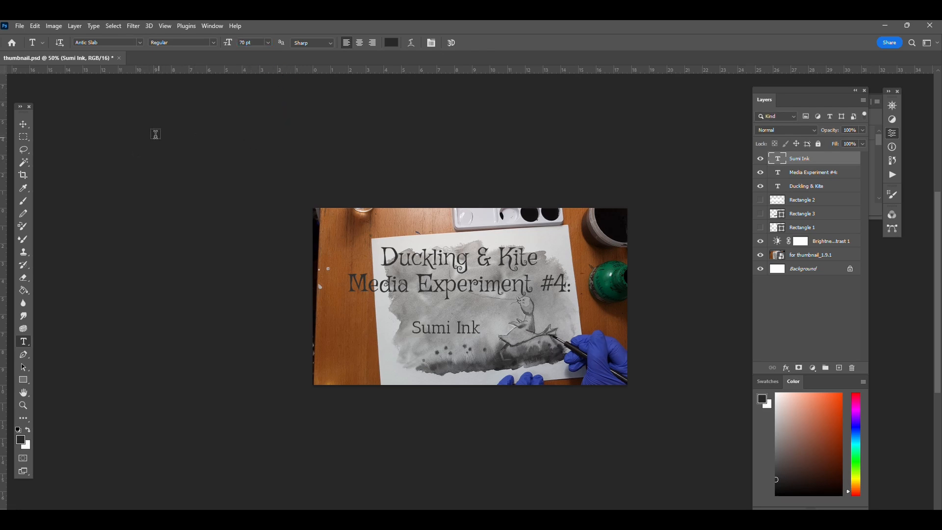
click(24, 126)
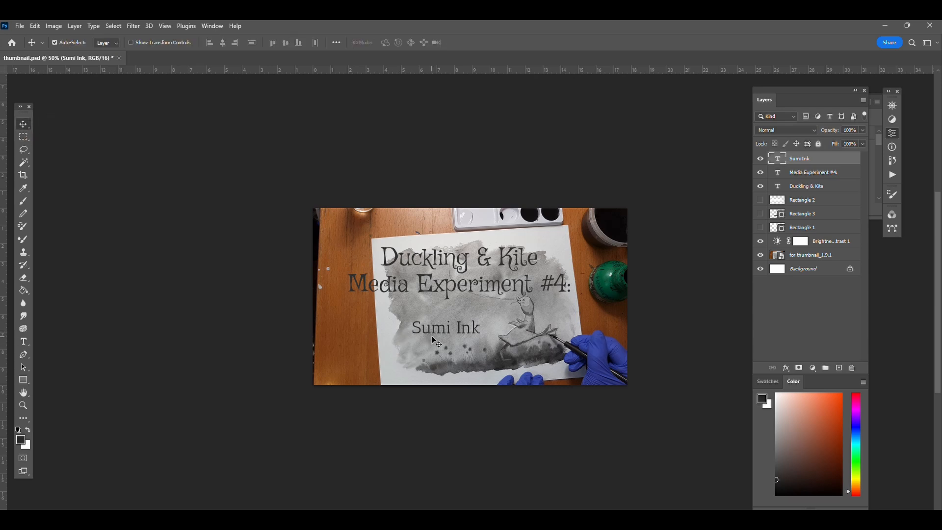
drag(429, 331, 431, 327)
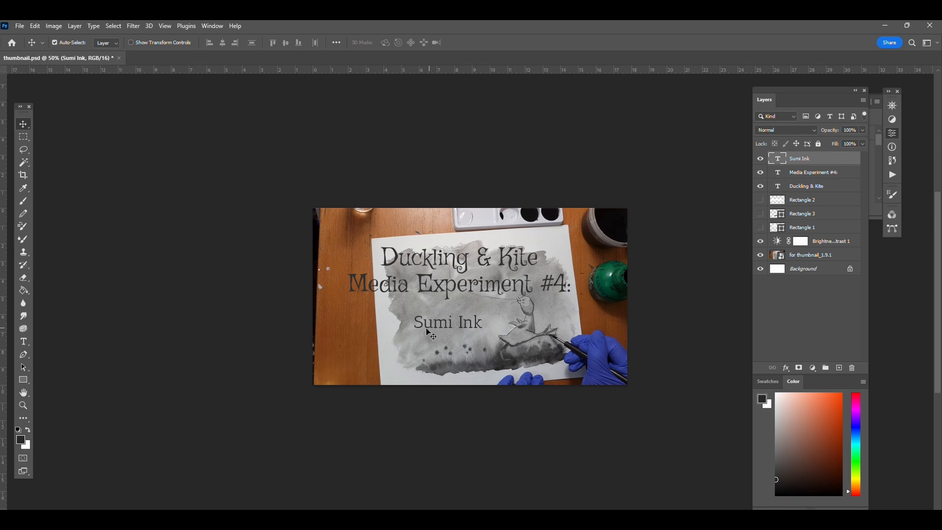
click(149, 223)
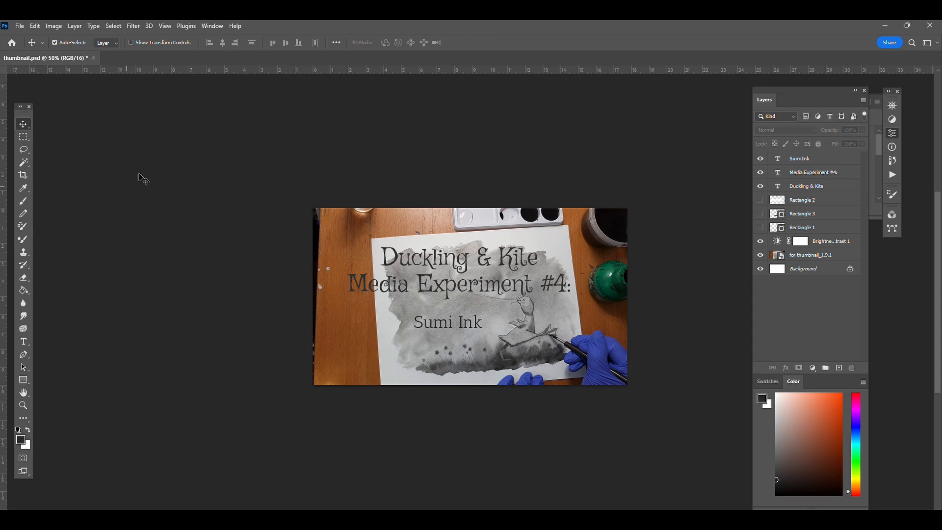
- Save the document, and save another version as "thumbnail edited.psd" with Maximize Compatibility enabled
click(19, 26)
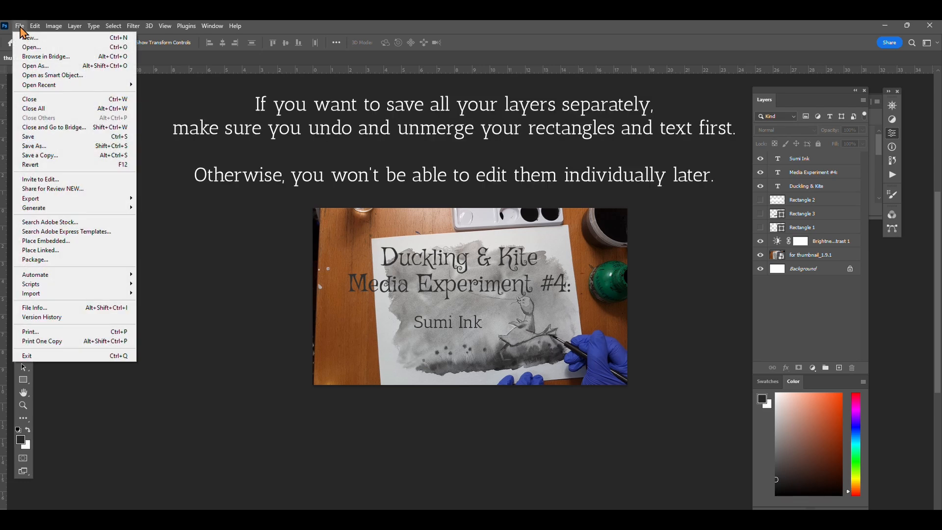
click(62, 139)
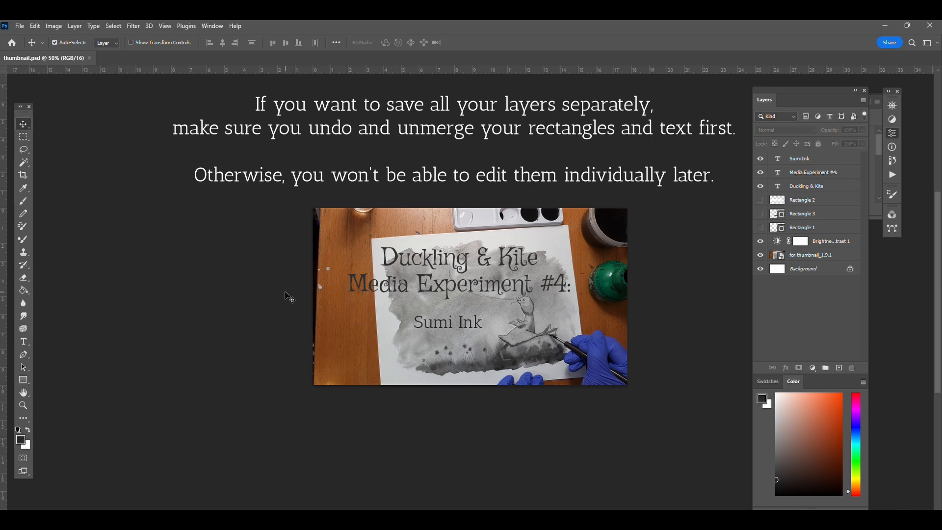
click(20, 26)
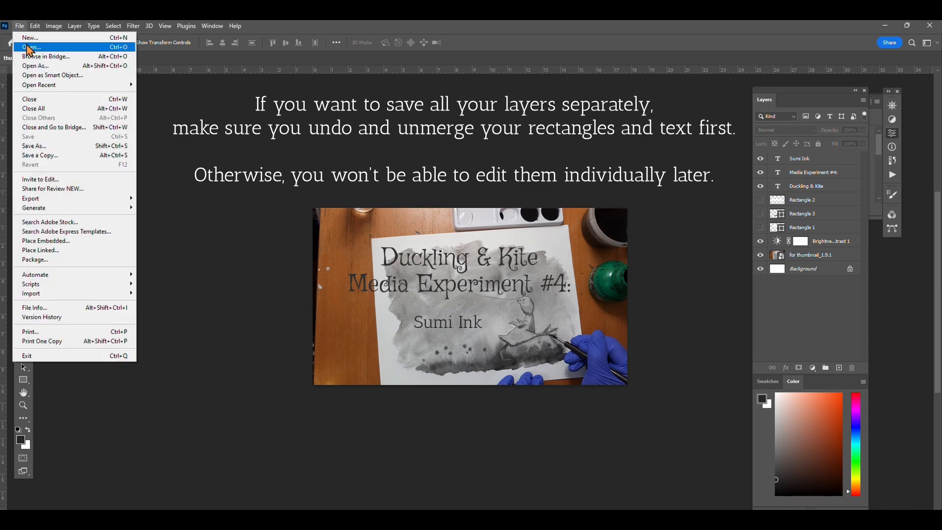
click(75, 150)
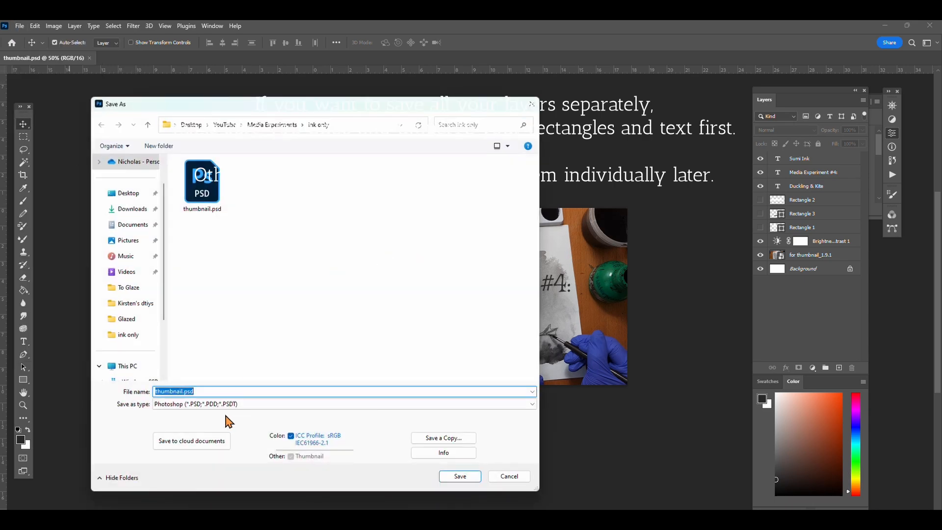
click(181, 392)
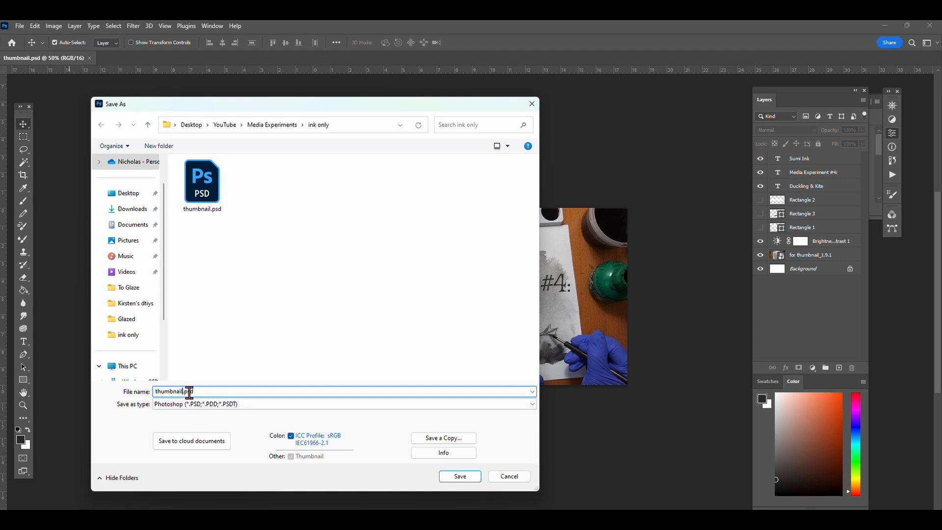
text(edited)
click(465, 477)
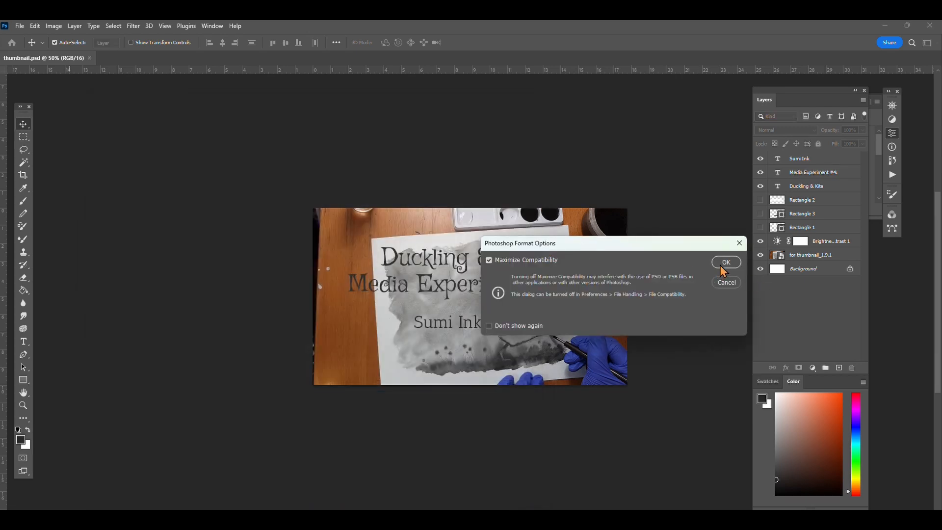
click(725, 263)
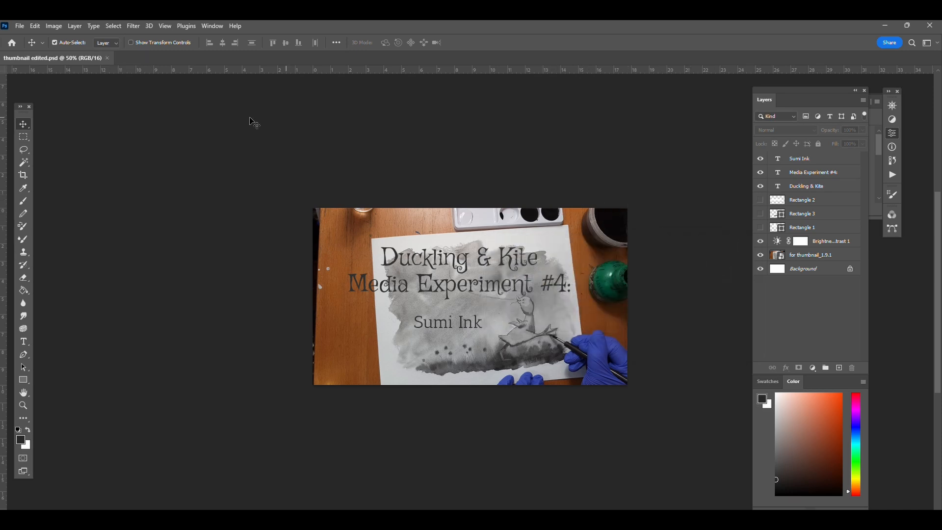
- Save a JPEG copy named "thumbnail edited copy.jpg" at quality 5 (Medium) in Progressive format with 3 scans
click(19, 26)
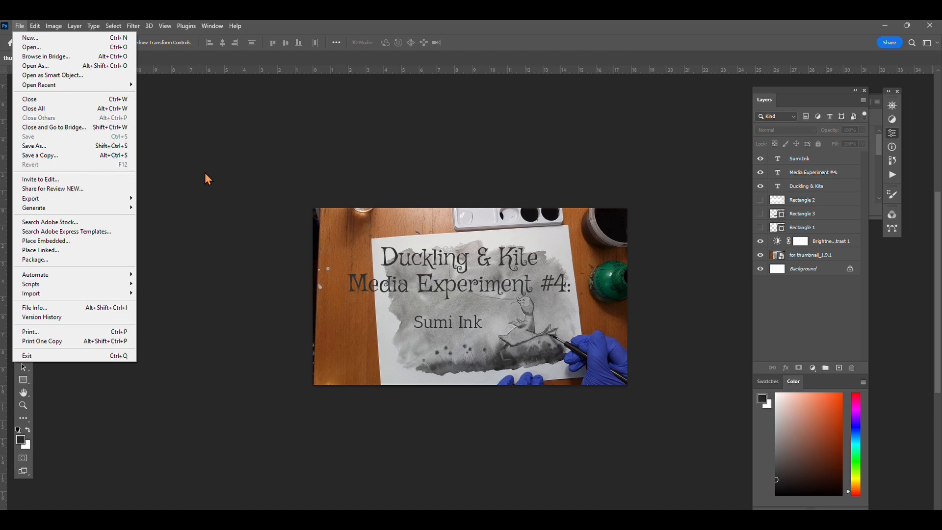
click(67, 155)
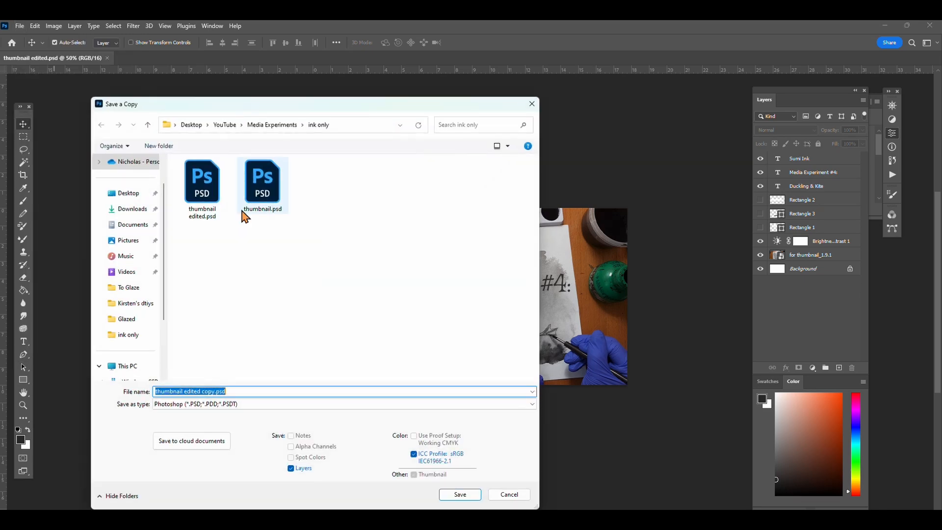
click(259, 403)
click(262, 450)
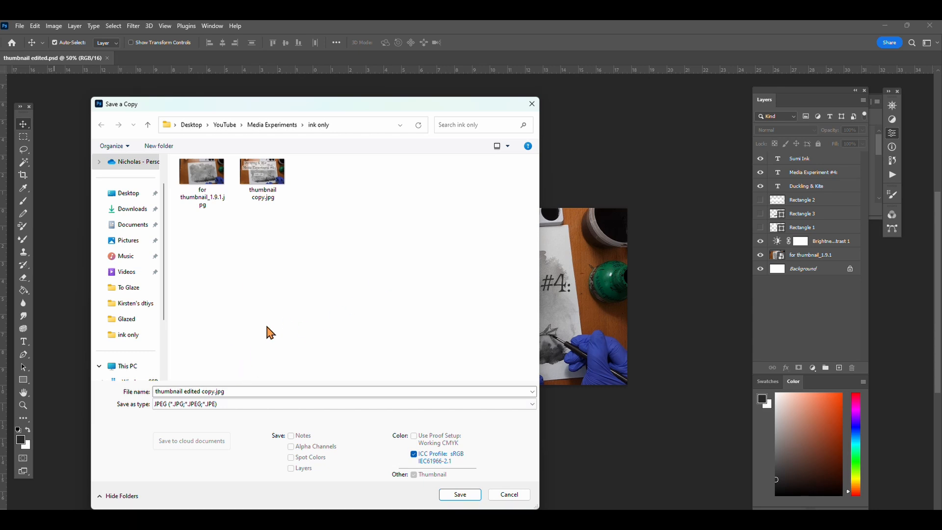
click(466, 496)
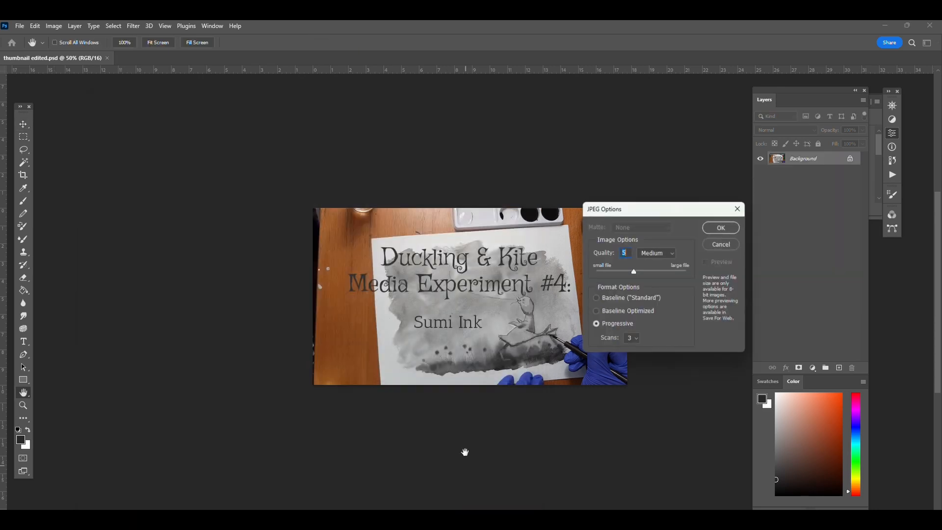
click(722, 226)
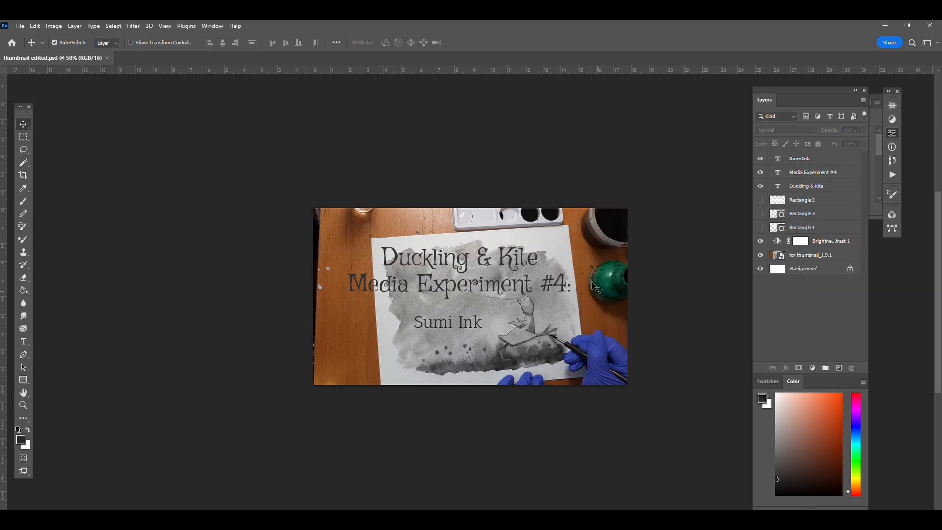